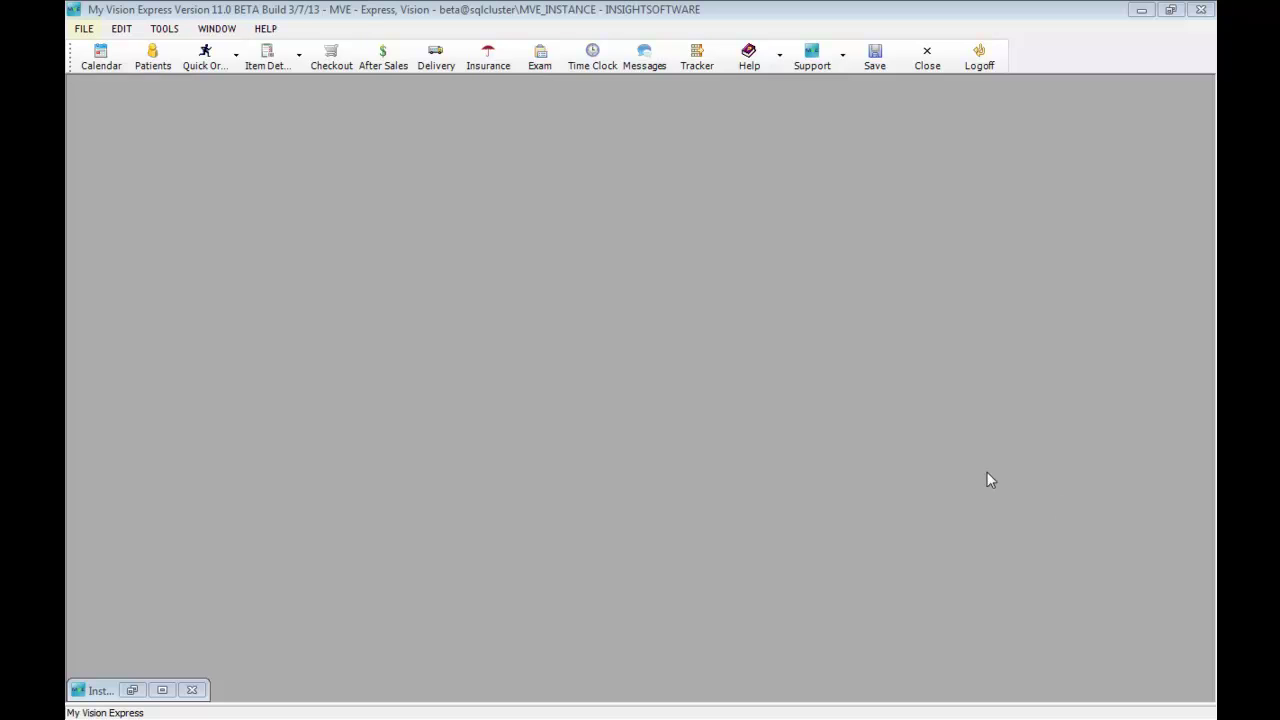
View the integration settings in the company information setup
click(84, 29)
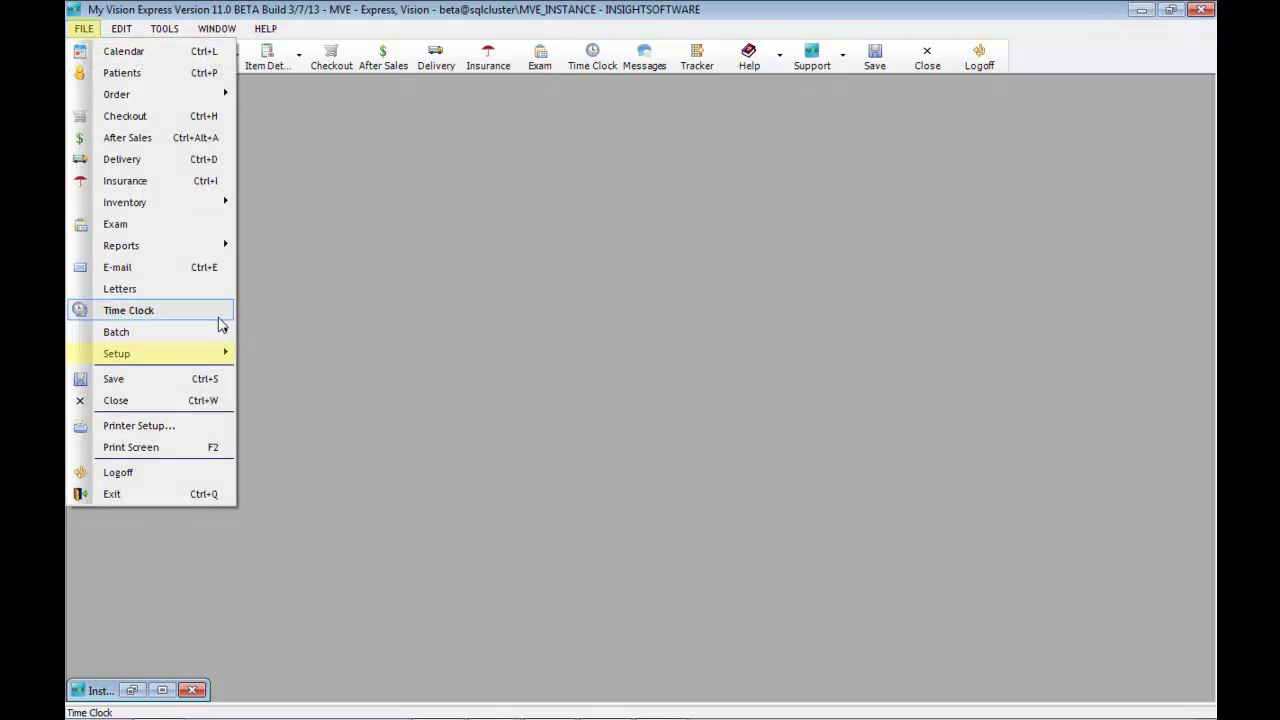
mouse_move(220, 353)
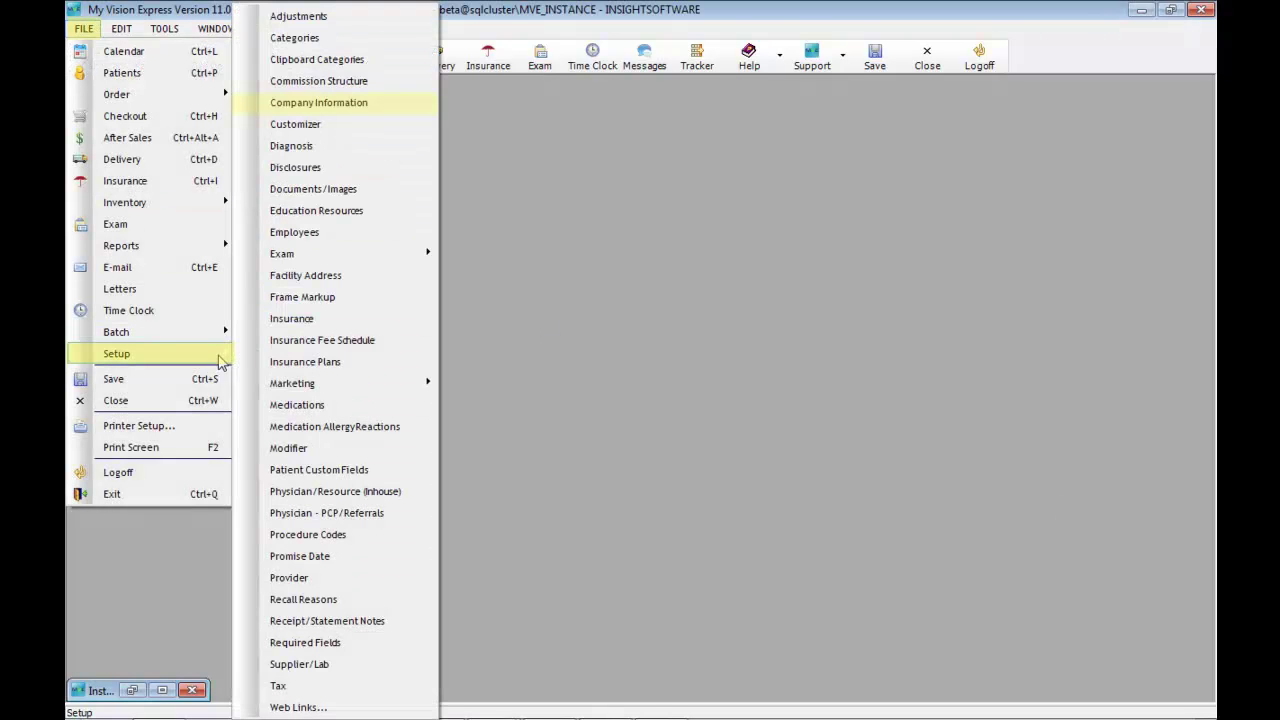
click(398, 103)
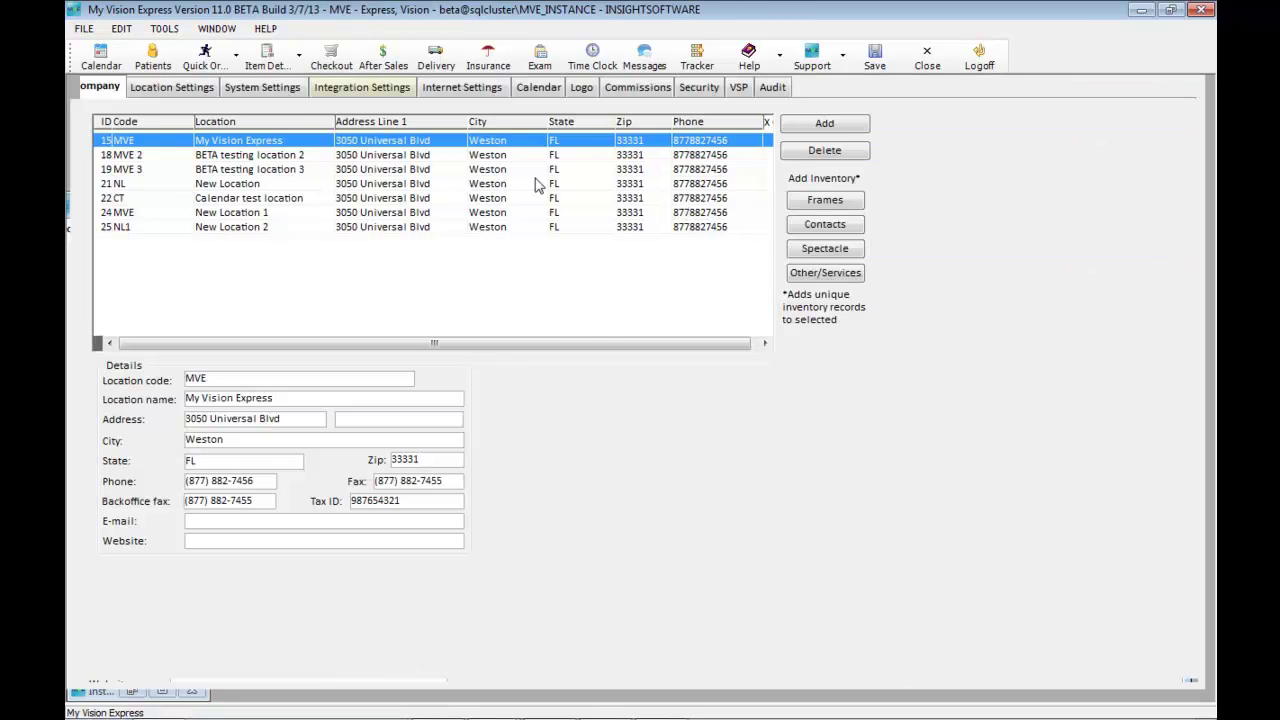
click(404, 93)
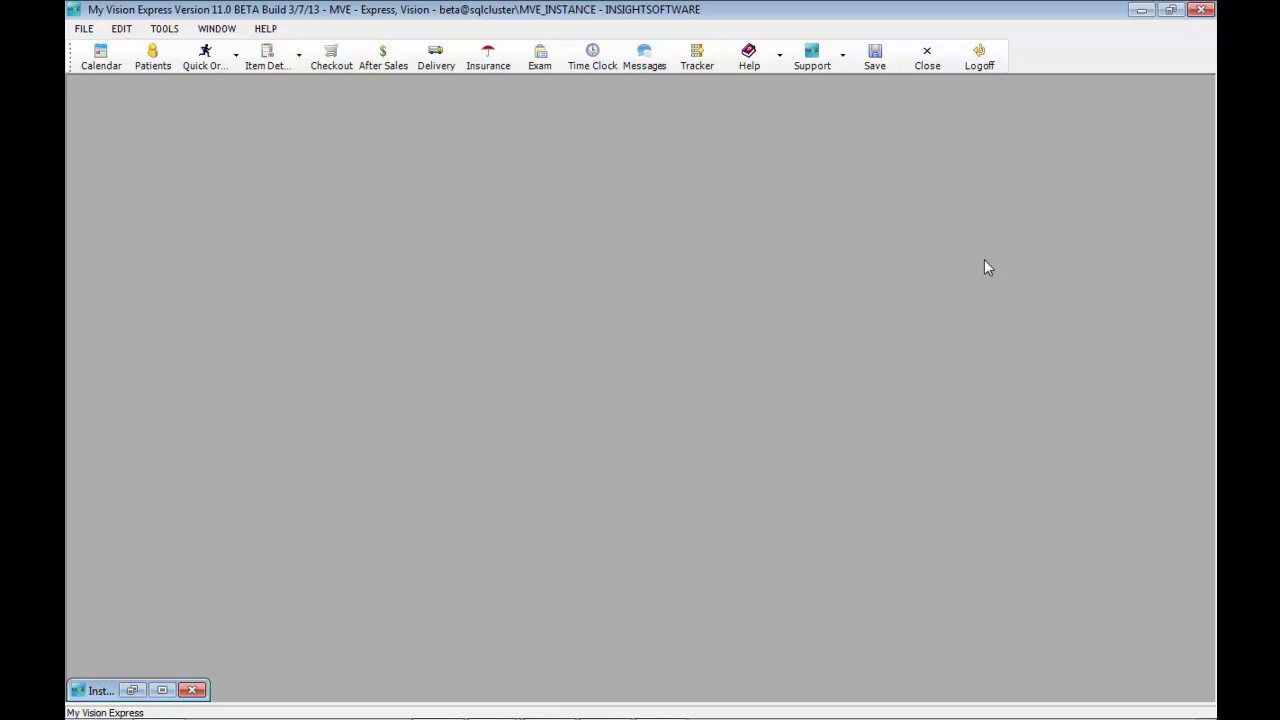
Load the 3M - Titanium Collection frames through FRAMES Data Import, keeping existing records
click(83, 28)
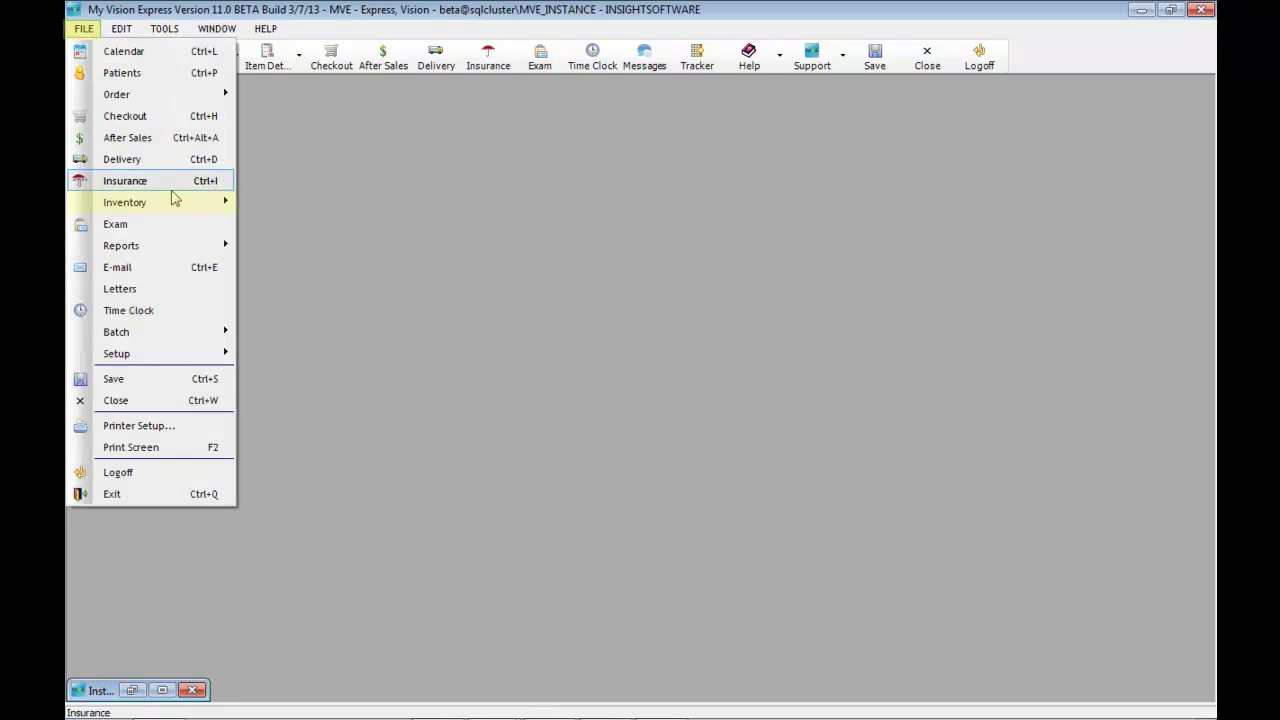
mouse_move(174, 201)
mouse_move(338, 360)
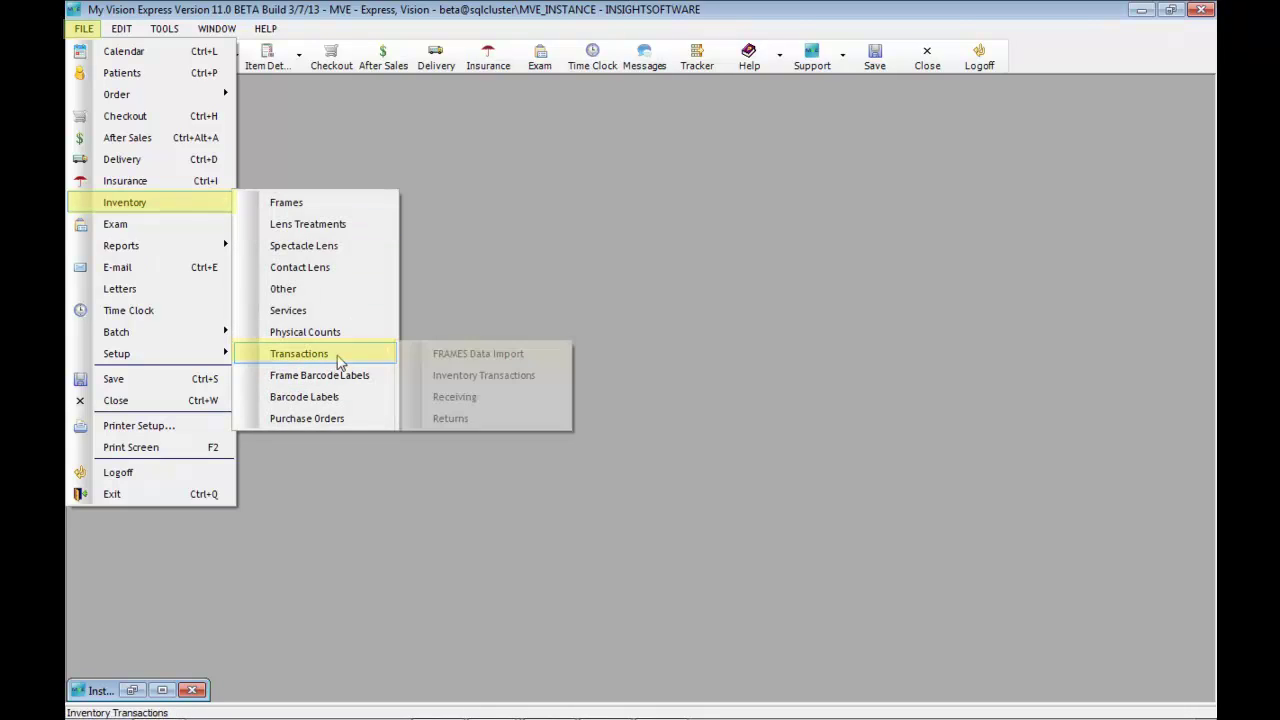
click(557, 358)
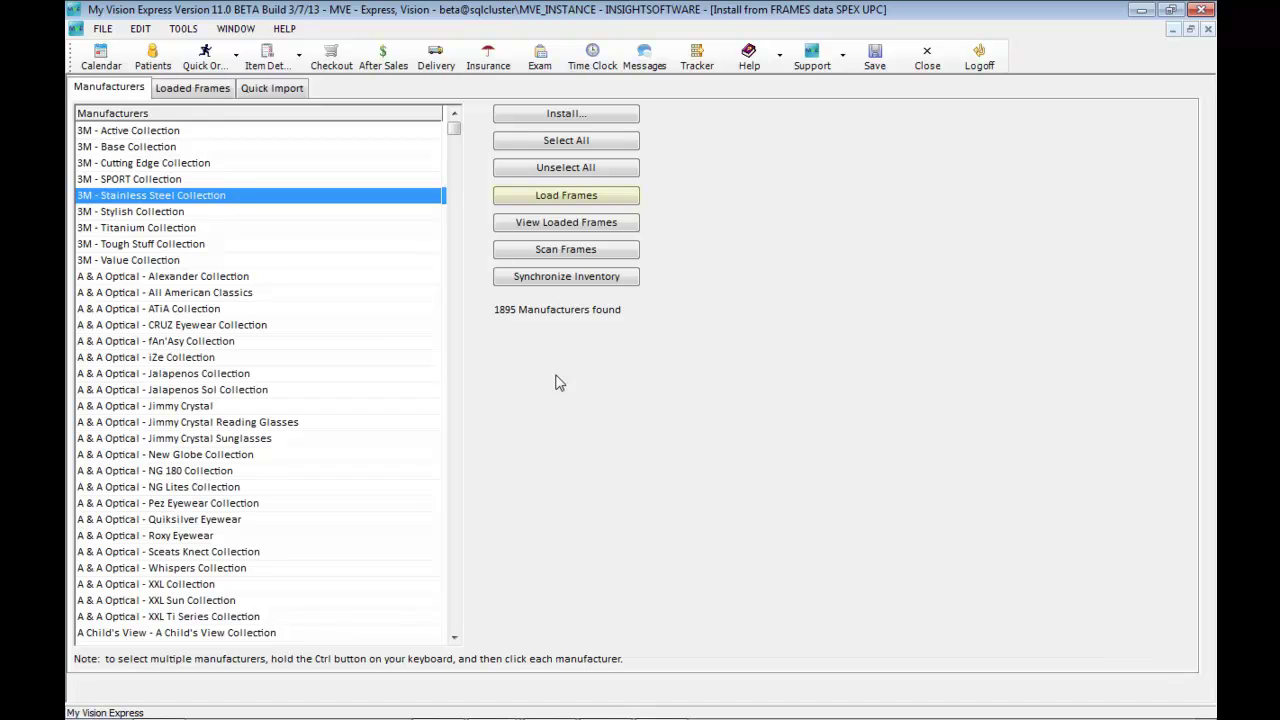
click(290, 229)
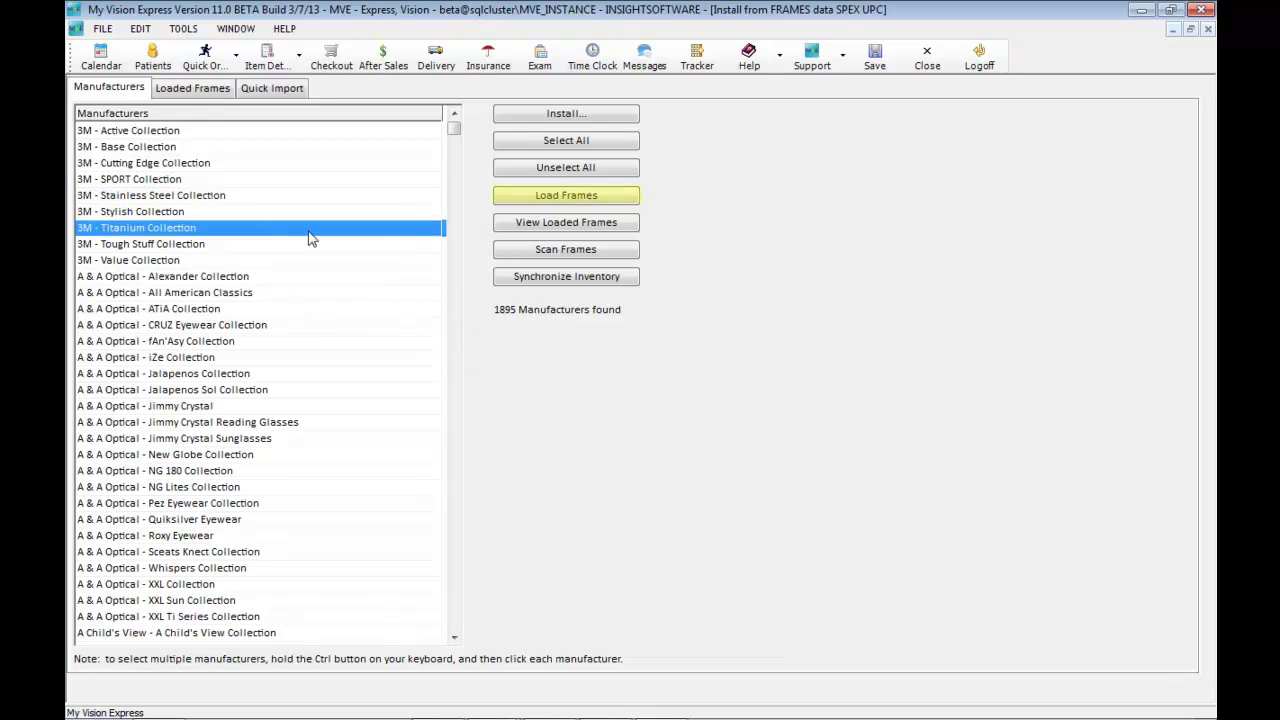
click(557, 196)
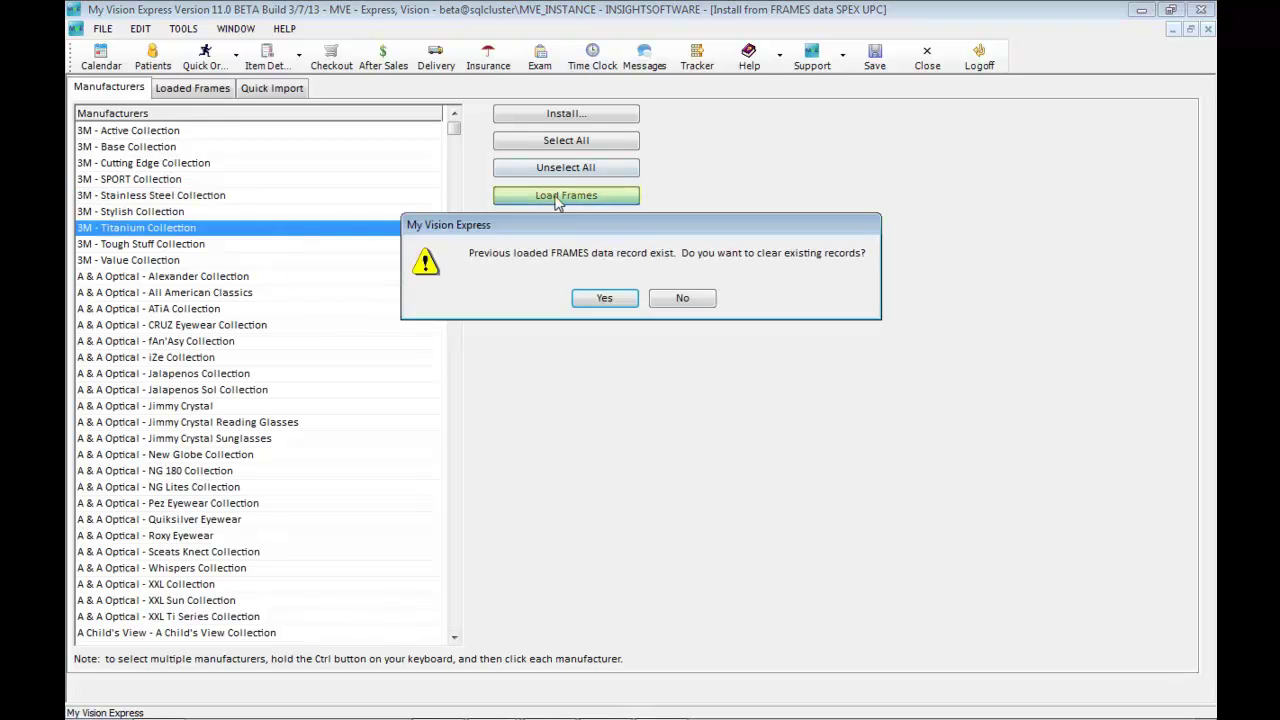
click(700, 300)
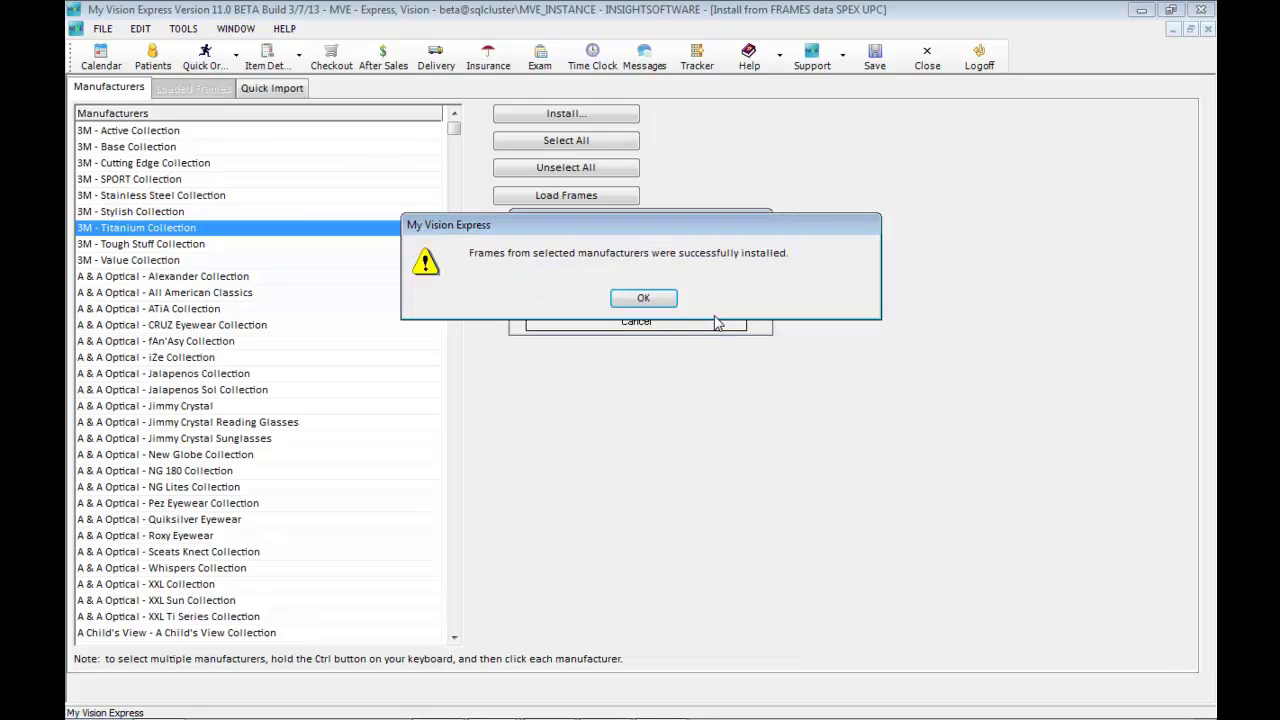
Search loaded frames for A & A Optical, Alexander Collection, style Annabelle
click(657, 289)
click(277, 127)
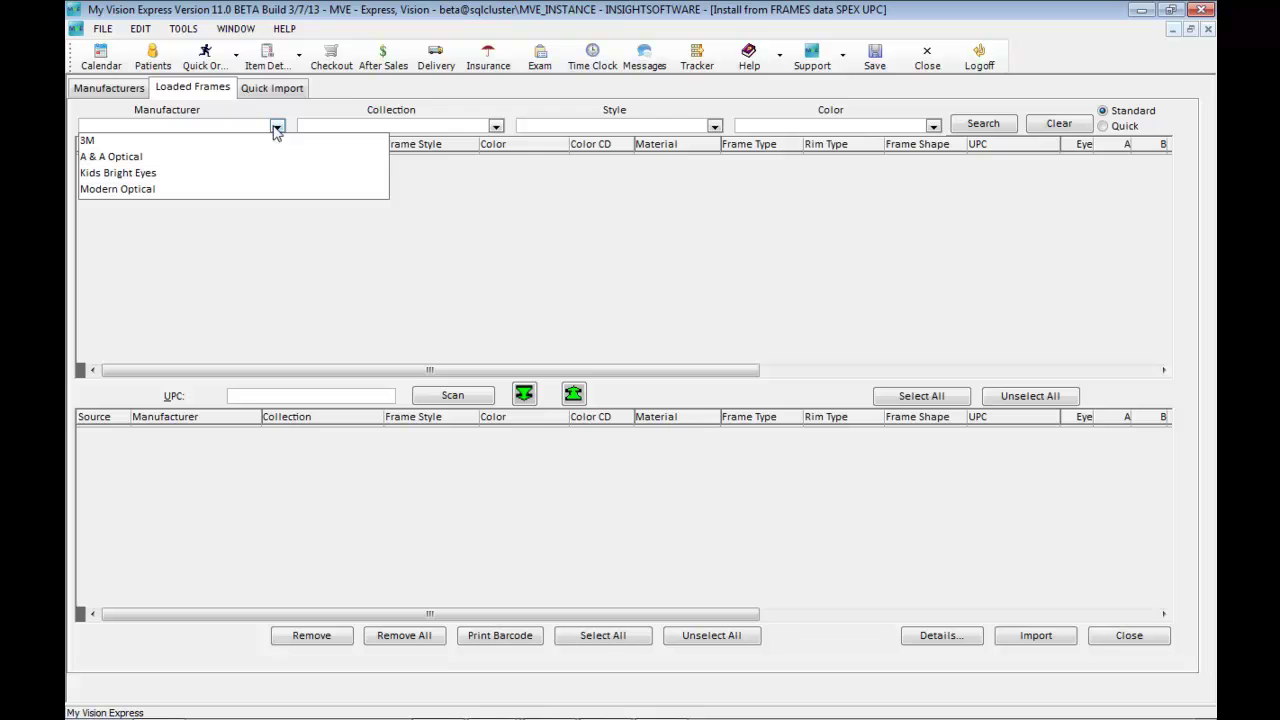
click(112, 157)
click(496, 127)
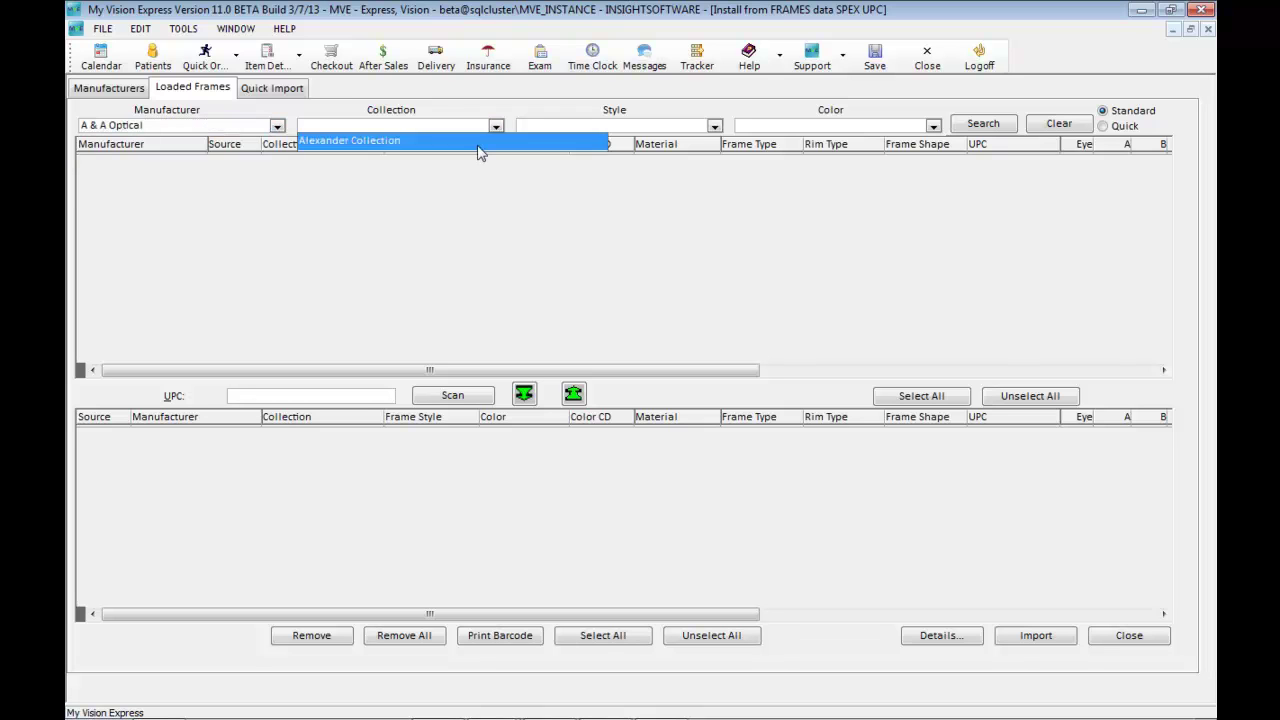
click(480, 142)
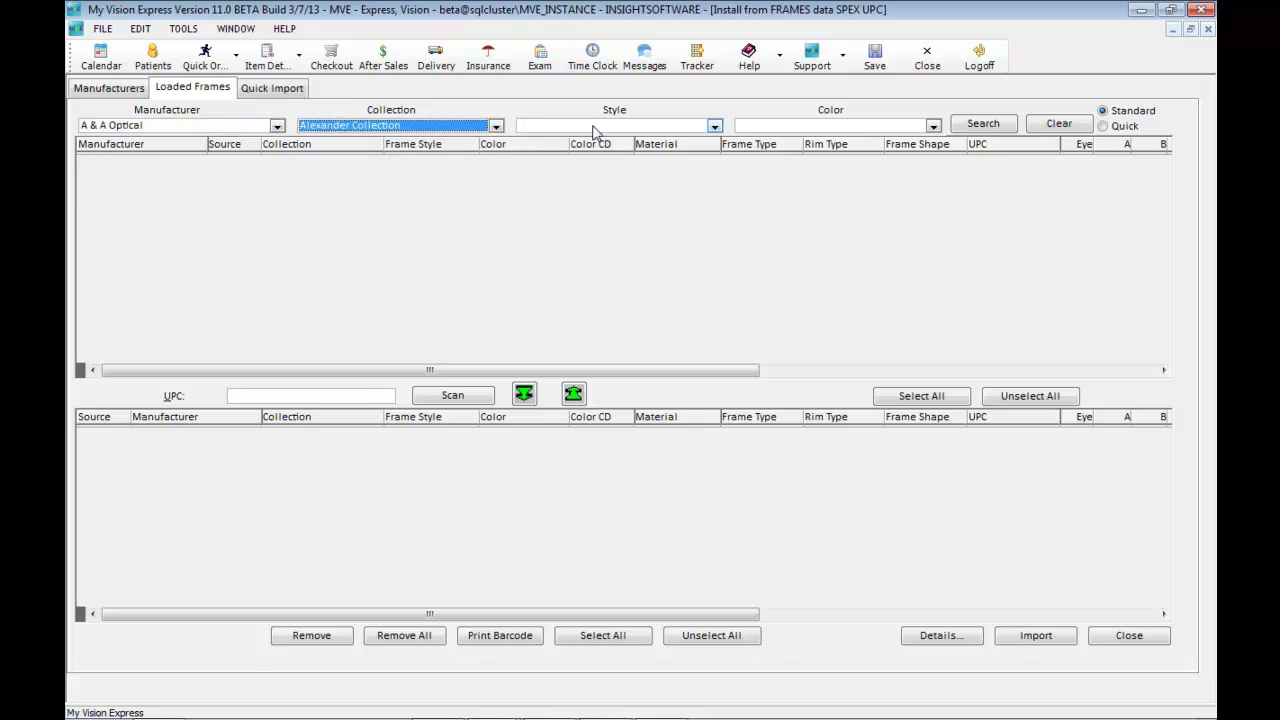
click(714, 126)
click(666, 181)
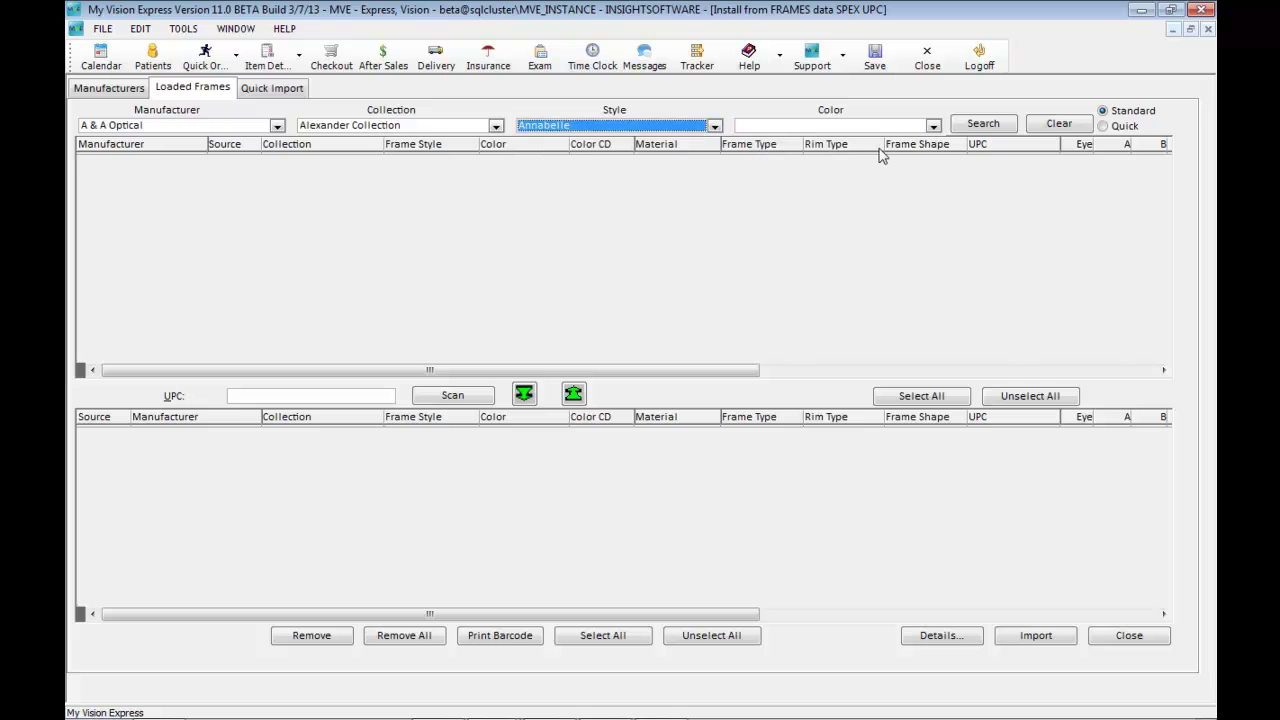
click(962, 130)
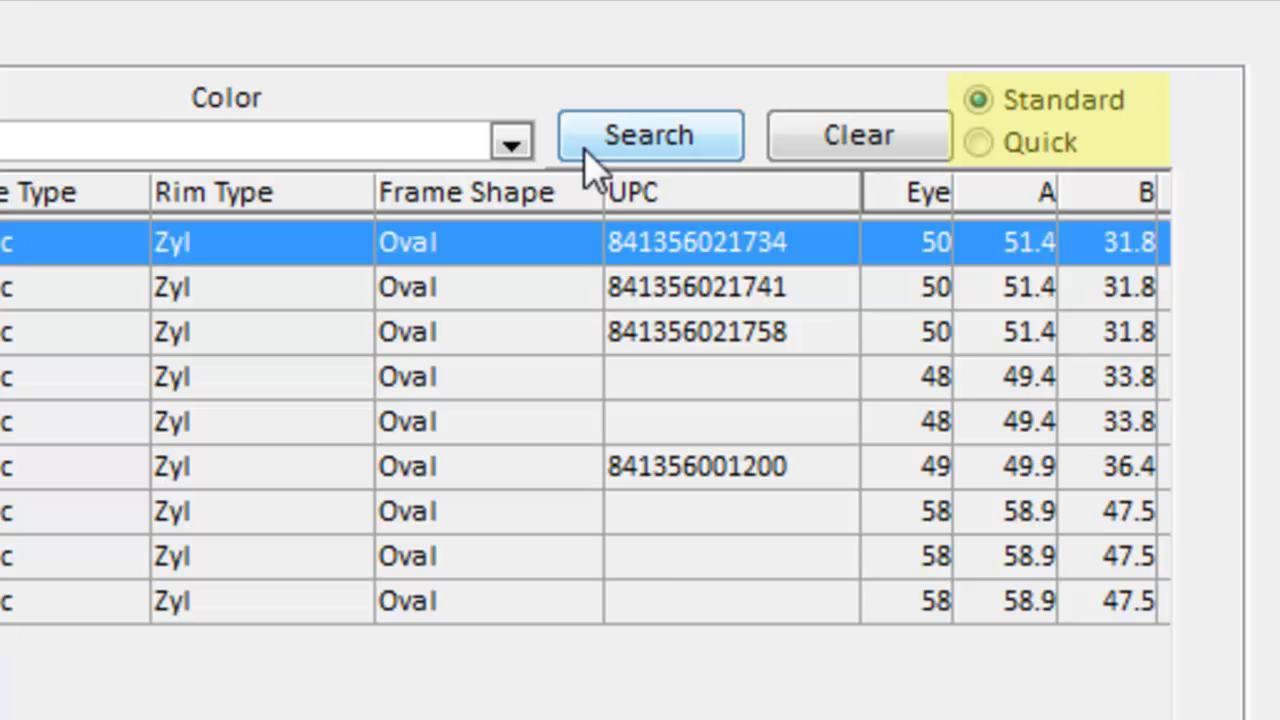
Quick-search Ray-Ban and select the Steelgray/Smoke, Matte Steel Gray, Sat Silver and Matte Black frames
click(1038, 148)
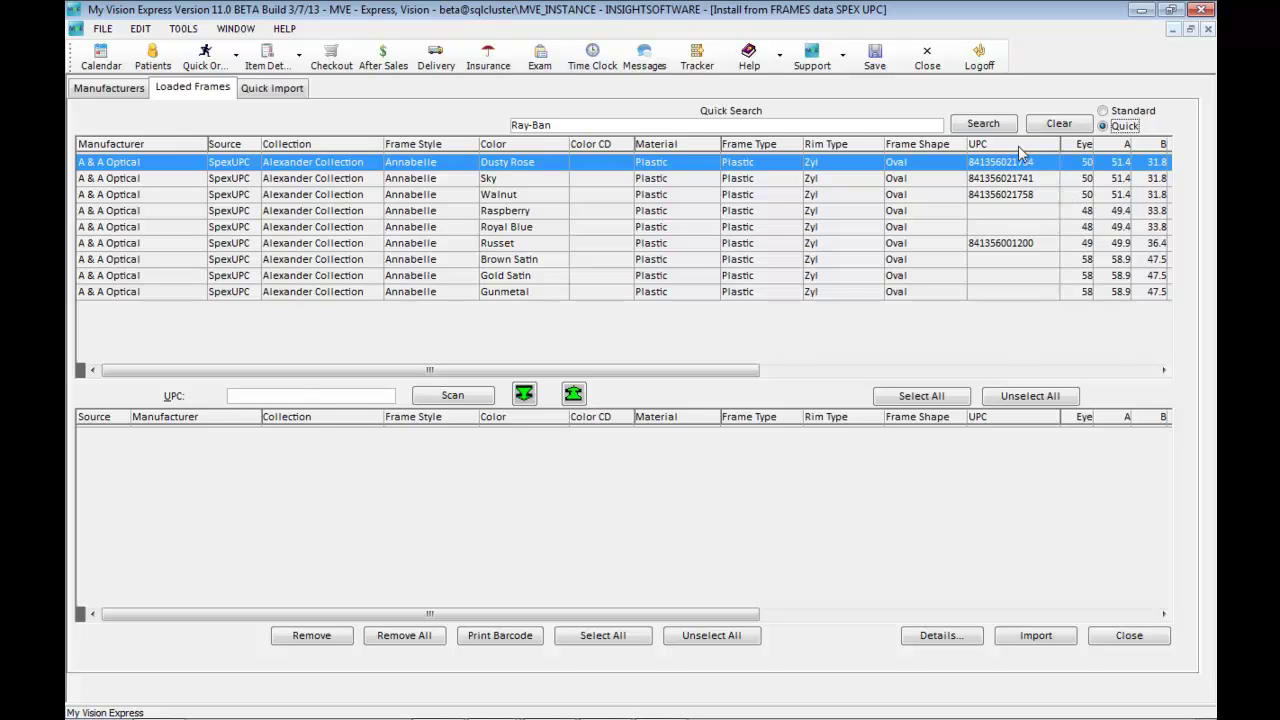
click(996, 124)
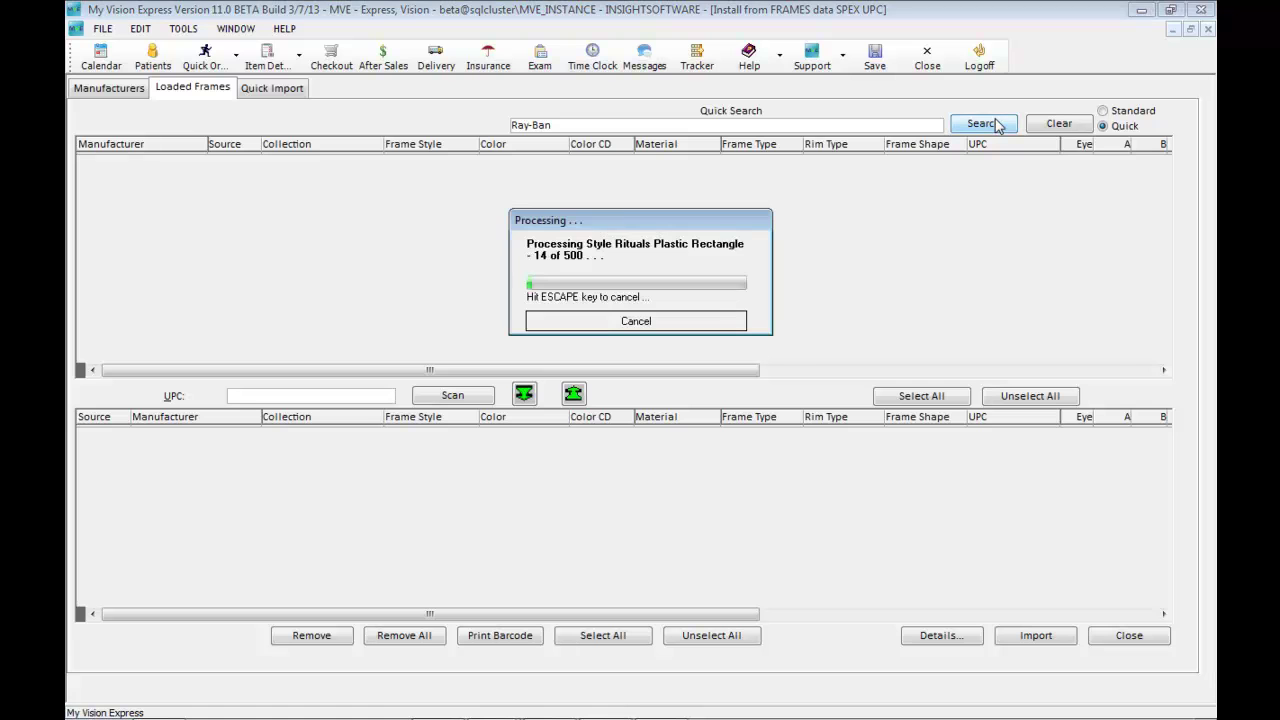
click(713, 321)
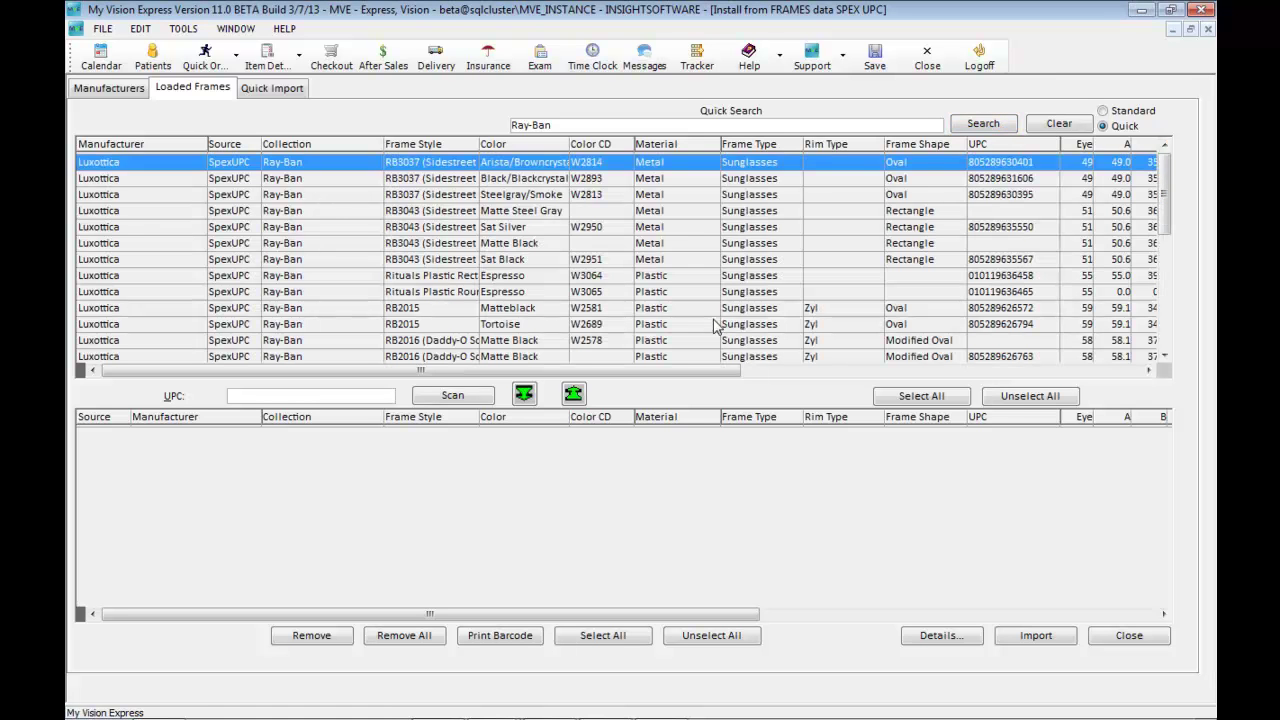
click(682, 259)
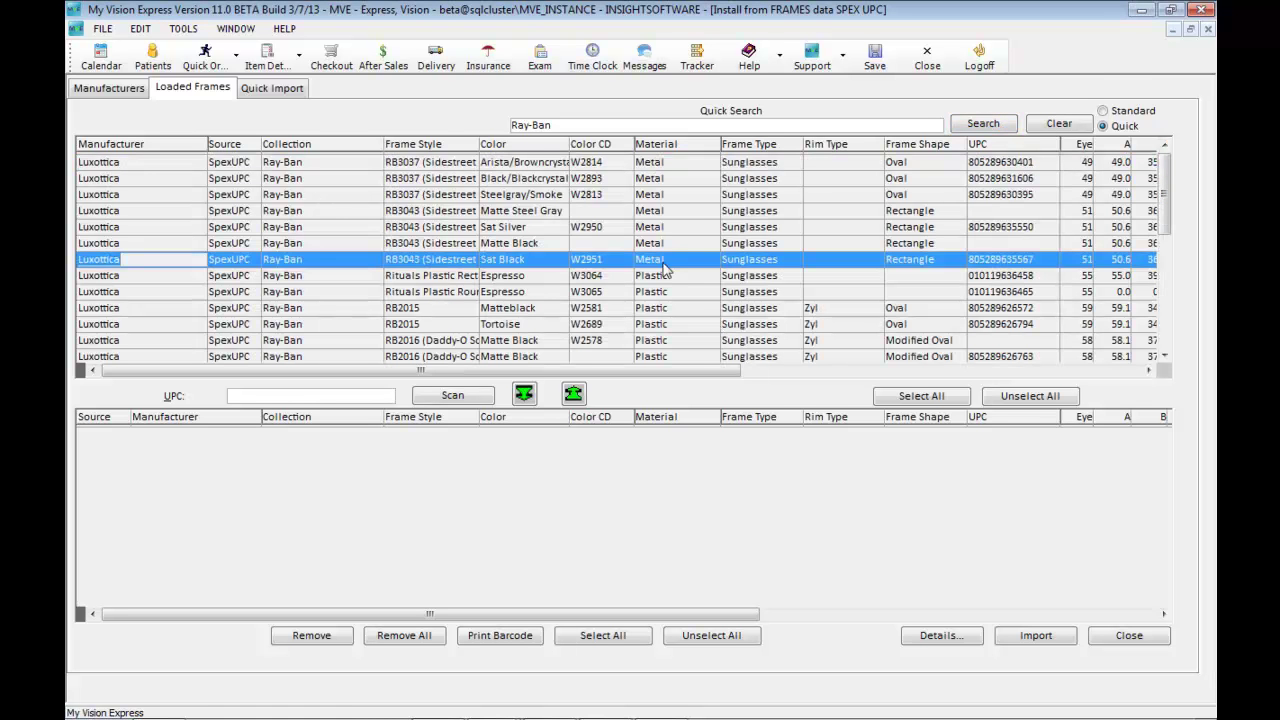
click(652, 196)
ctrl+click(655, 210)
ctrl+click(658, 243)
ctrl+click(668, 228)
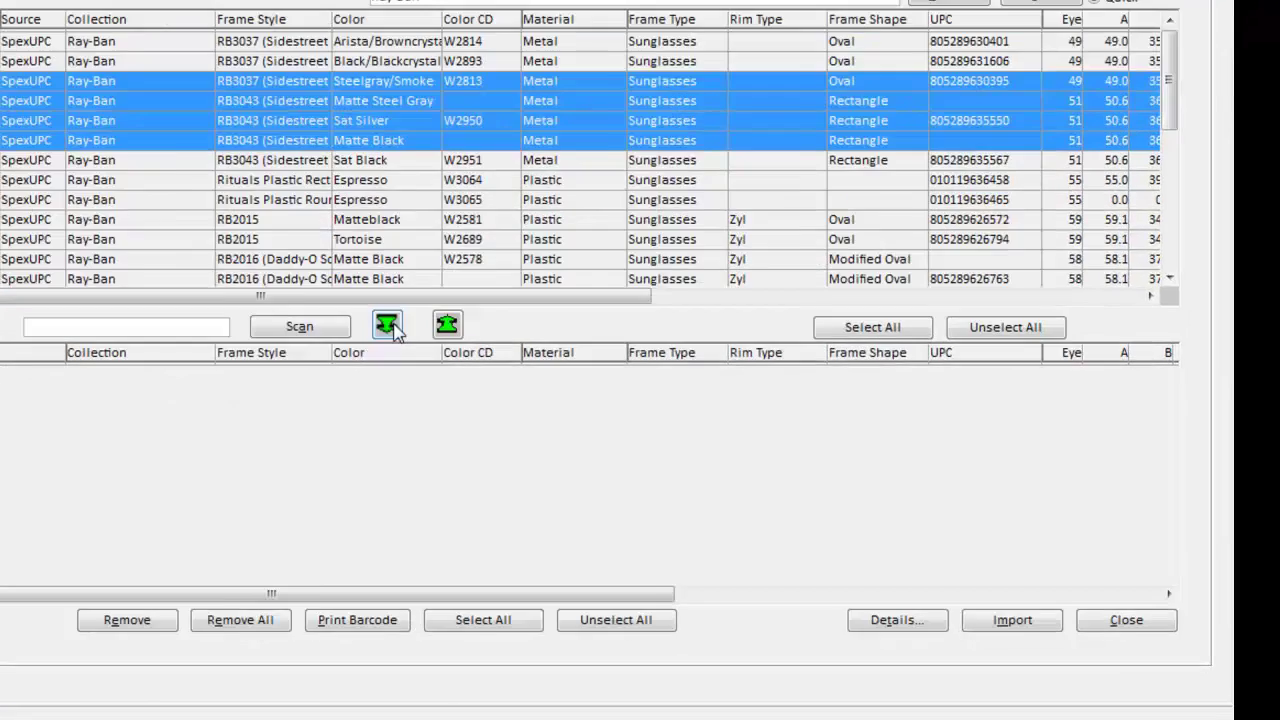
Import the four chosen frames into inventory without printing barcodes
click(387, 325)
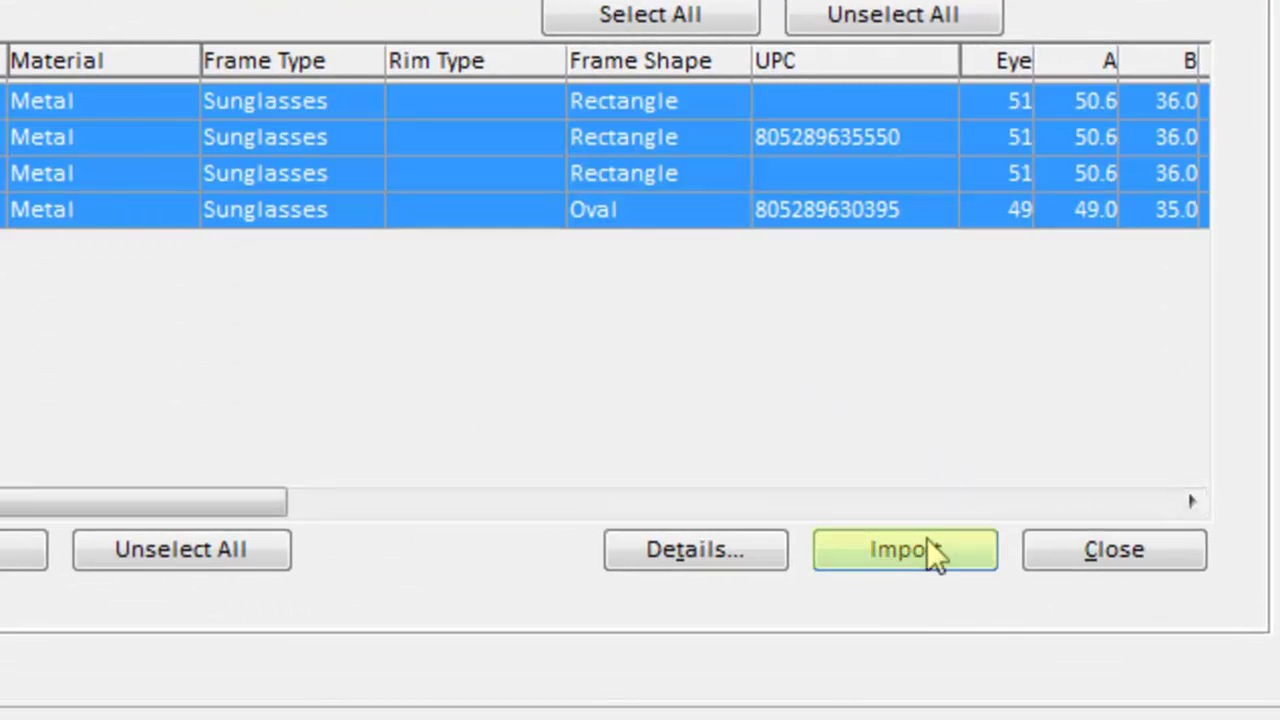
key(Return)
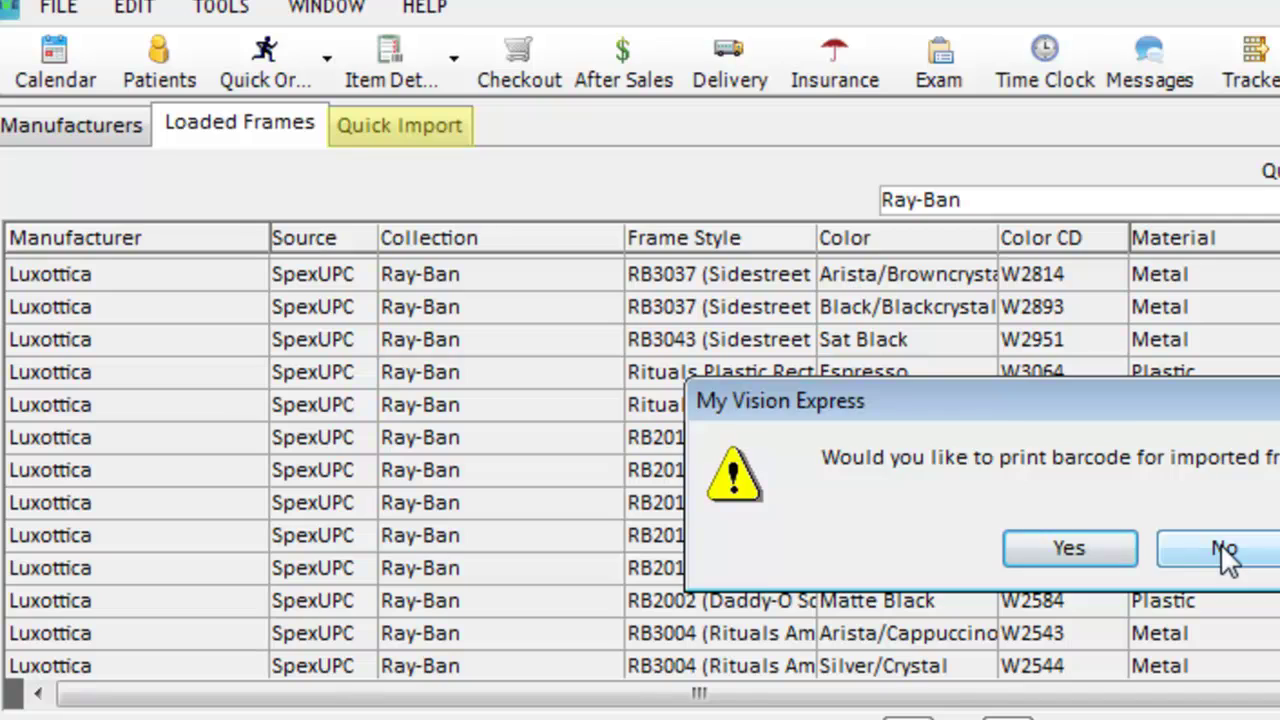
click(1225, 553)
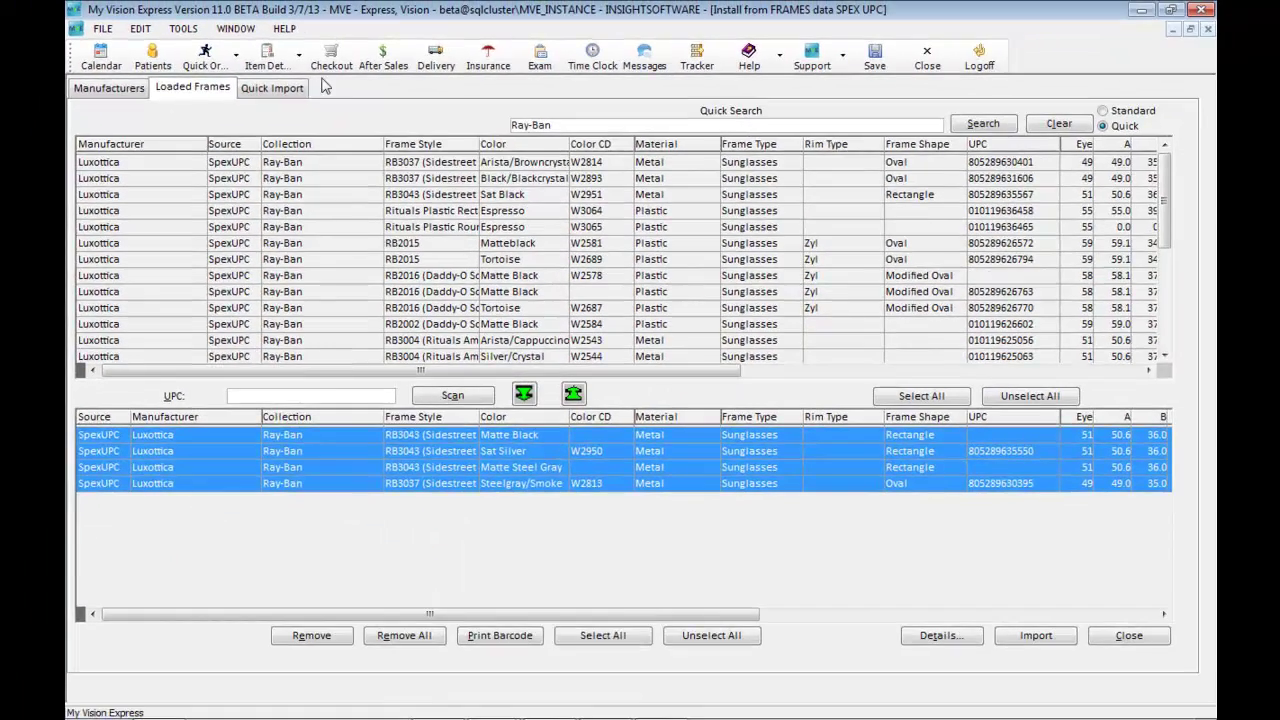
In Quick Import, filter to the Alexander Collection and the Andrew style
click(289, 89)
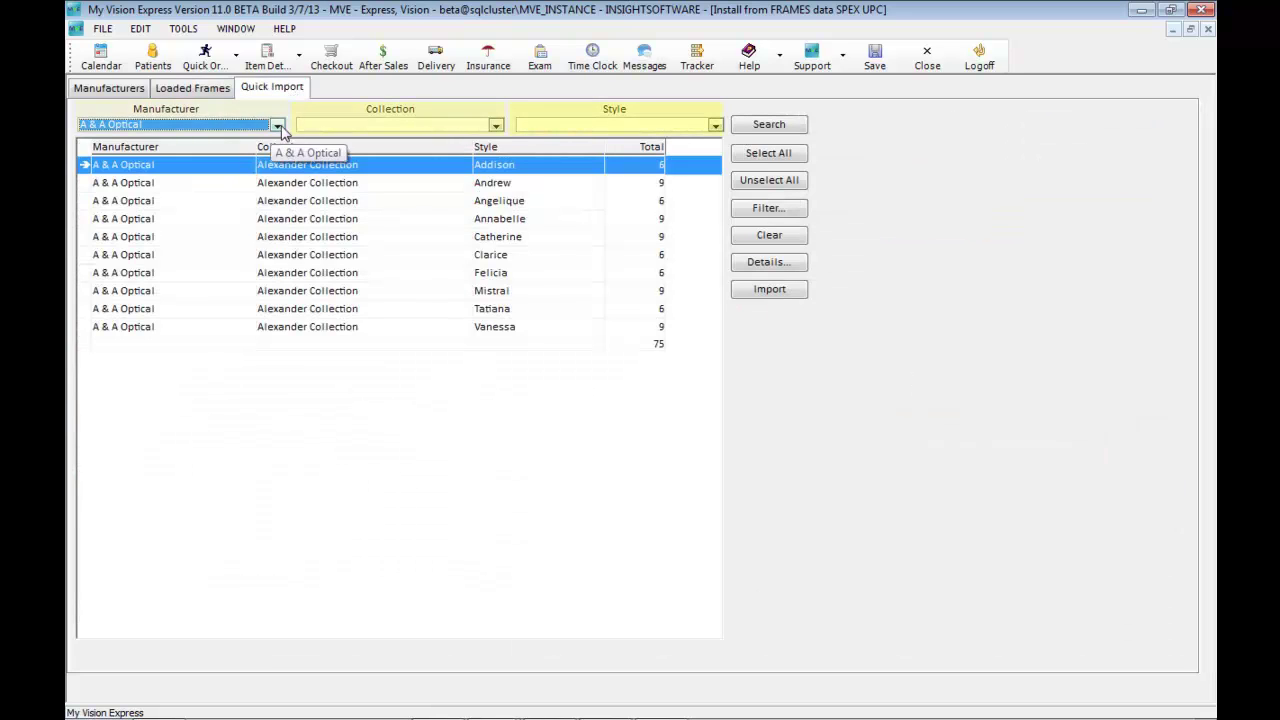
click(496, 126)
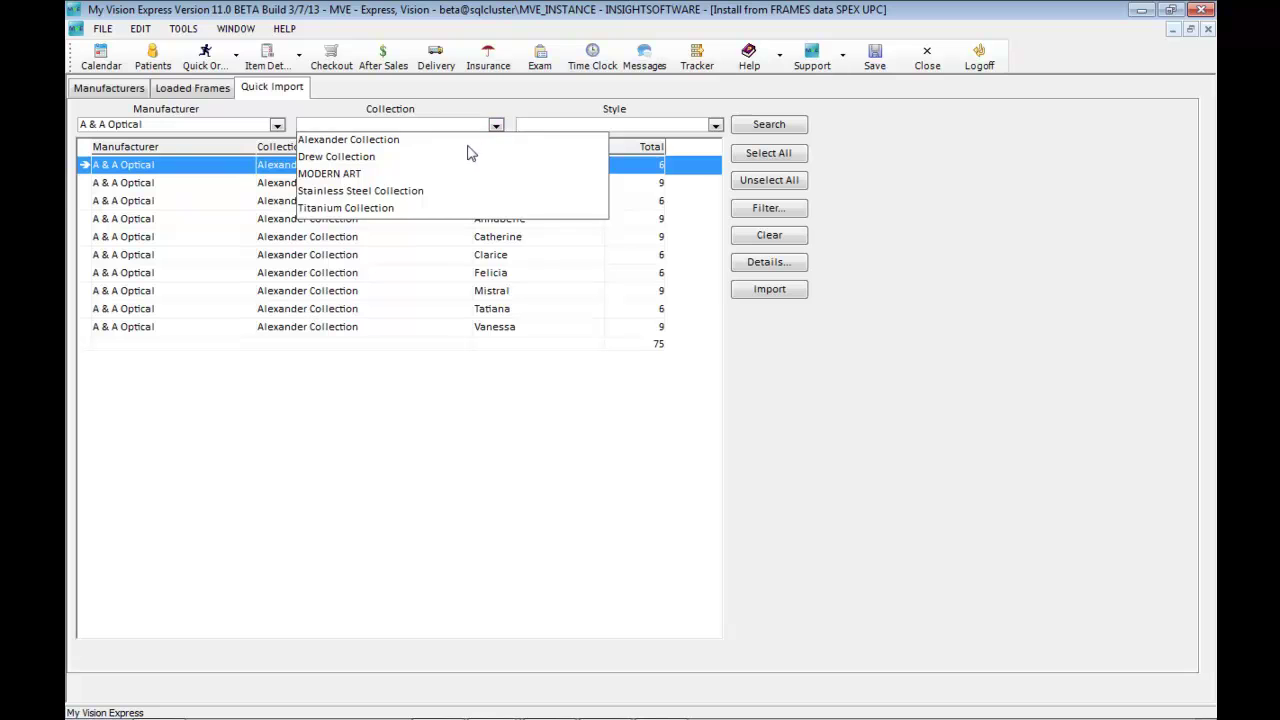
click(531, 134)
click(716, 126)
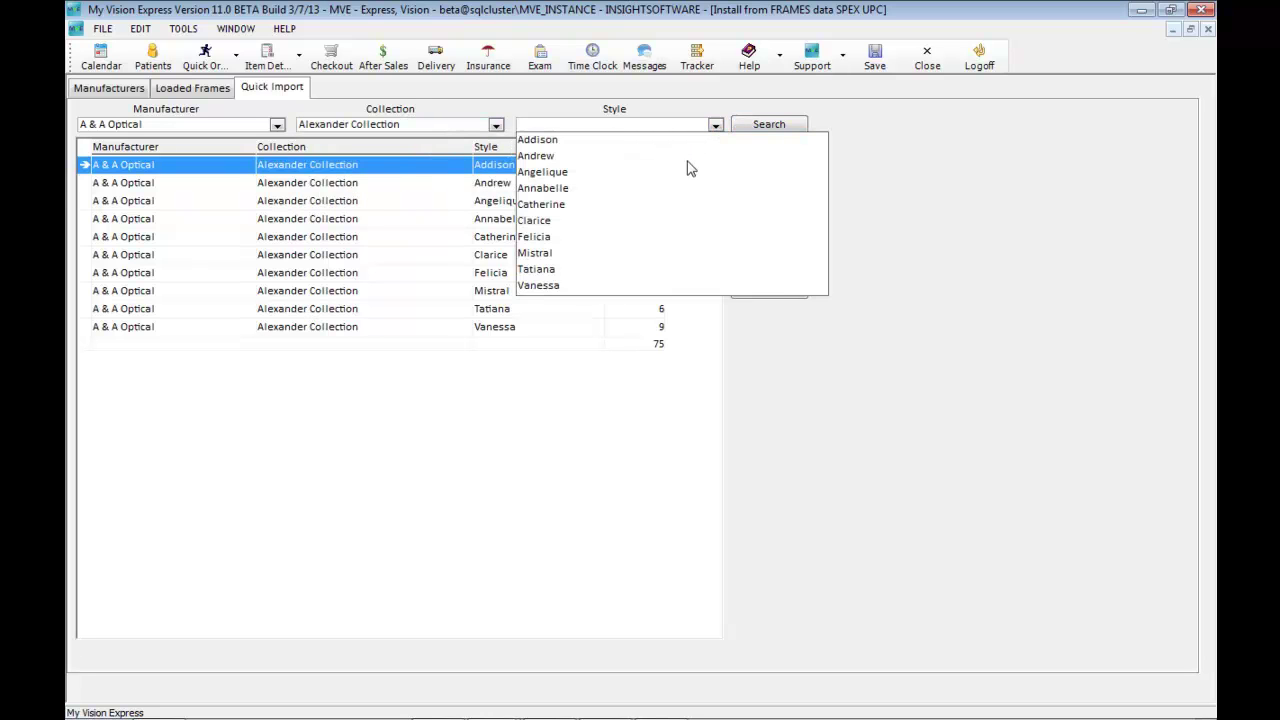
click(688, 157)
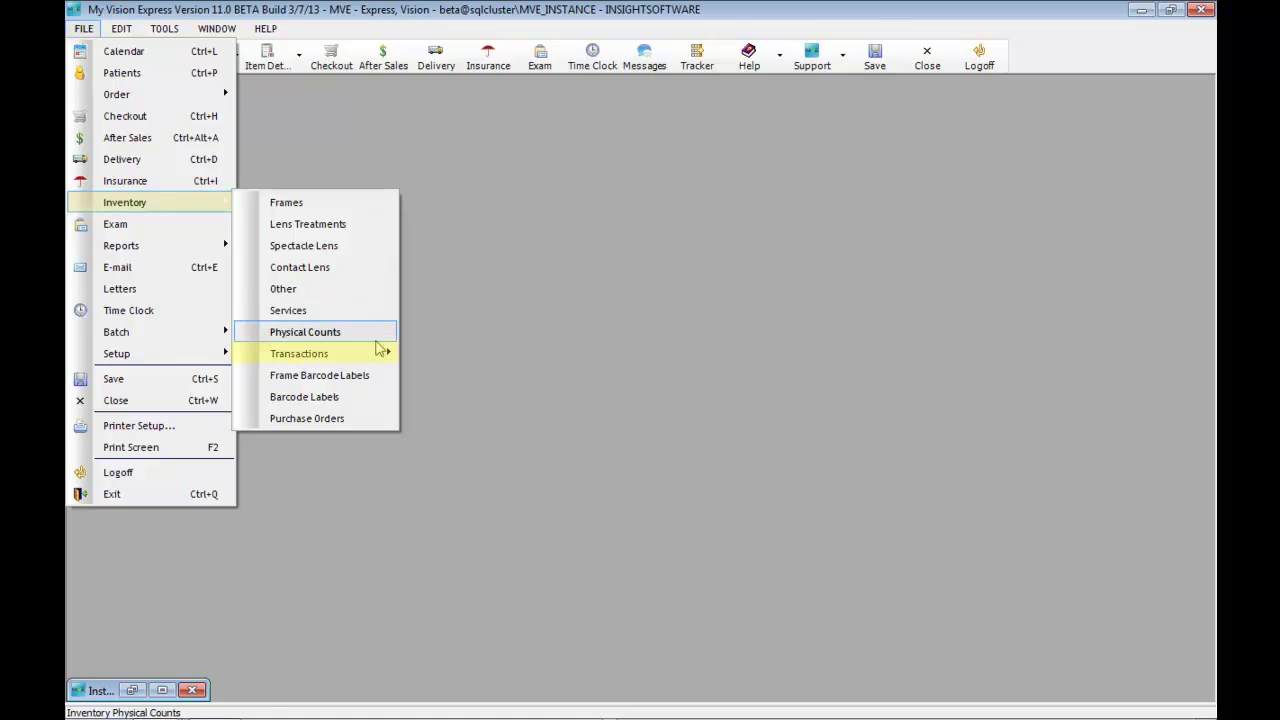
Restore the minimized FRAMES data install window
mouse_move(381, 355)
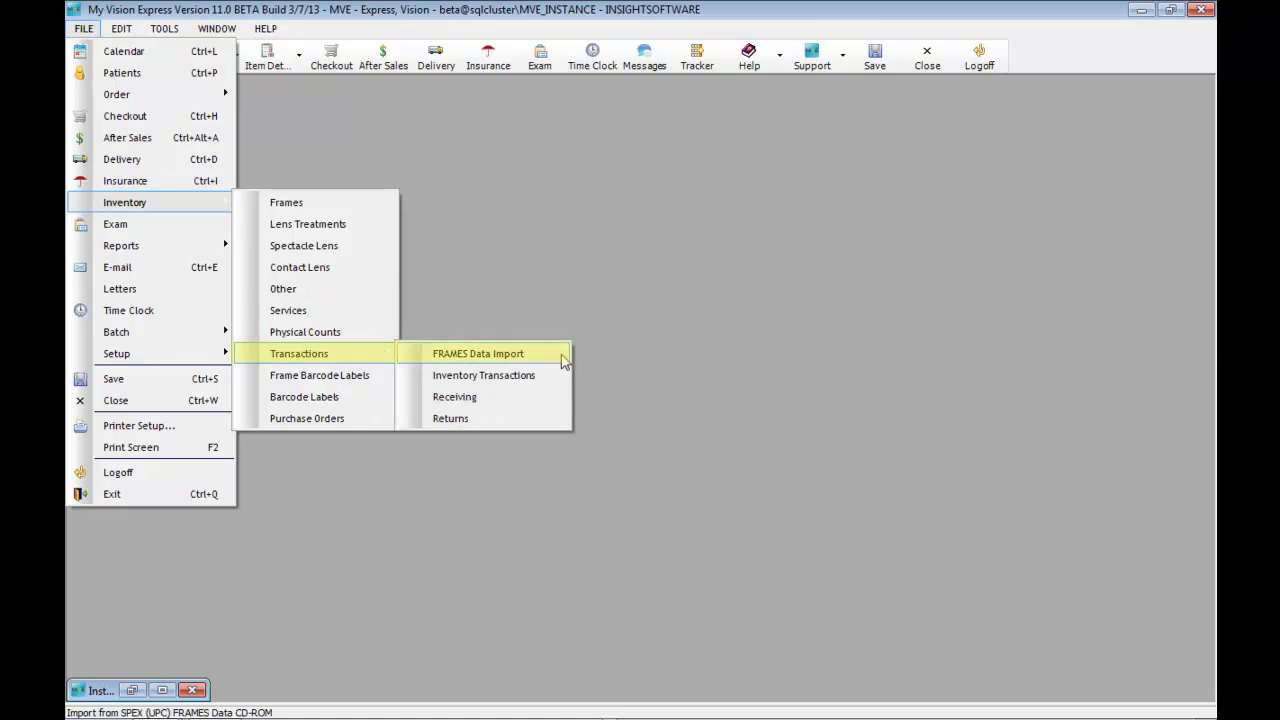
click(563, 361)
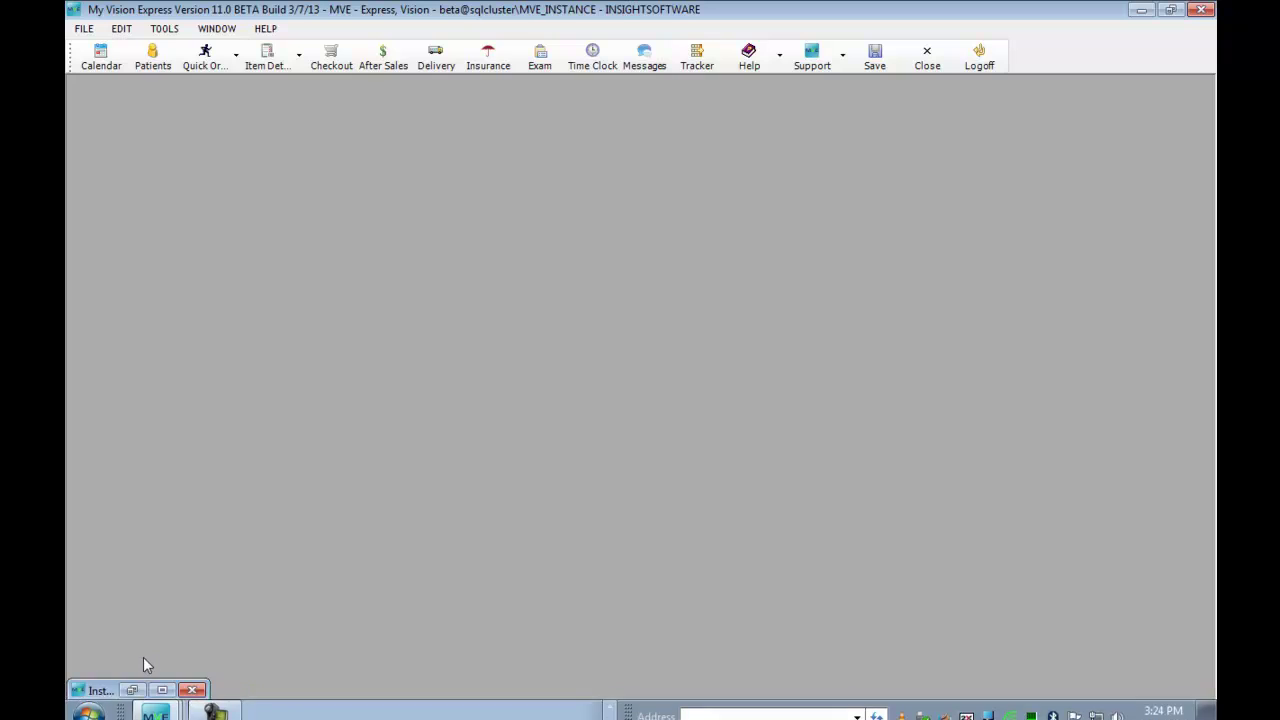
click(134, 690)
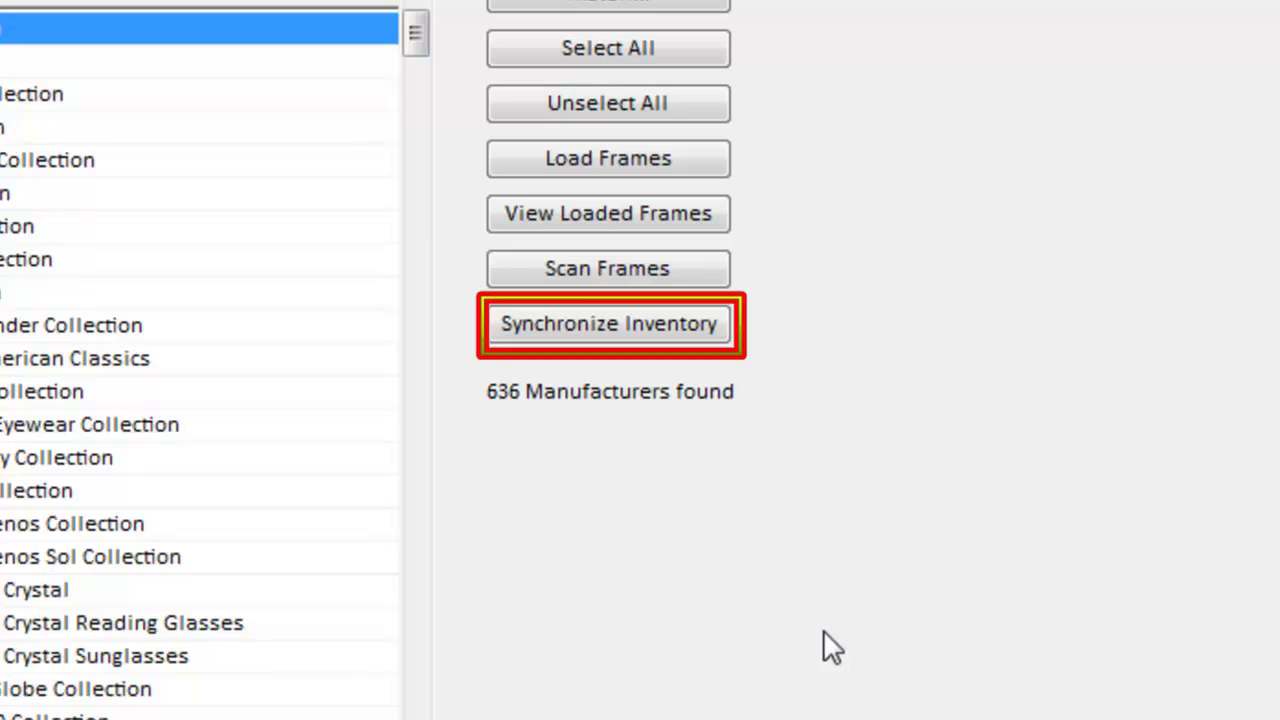
Synchronize inventory records and their images with Frames Data, updating 8 records
click(708, 327)
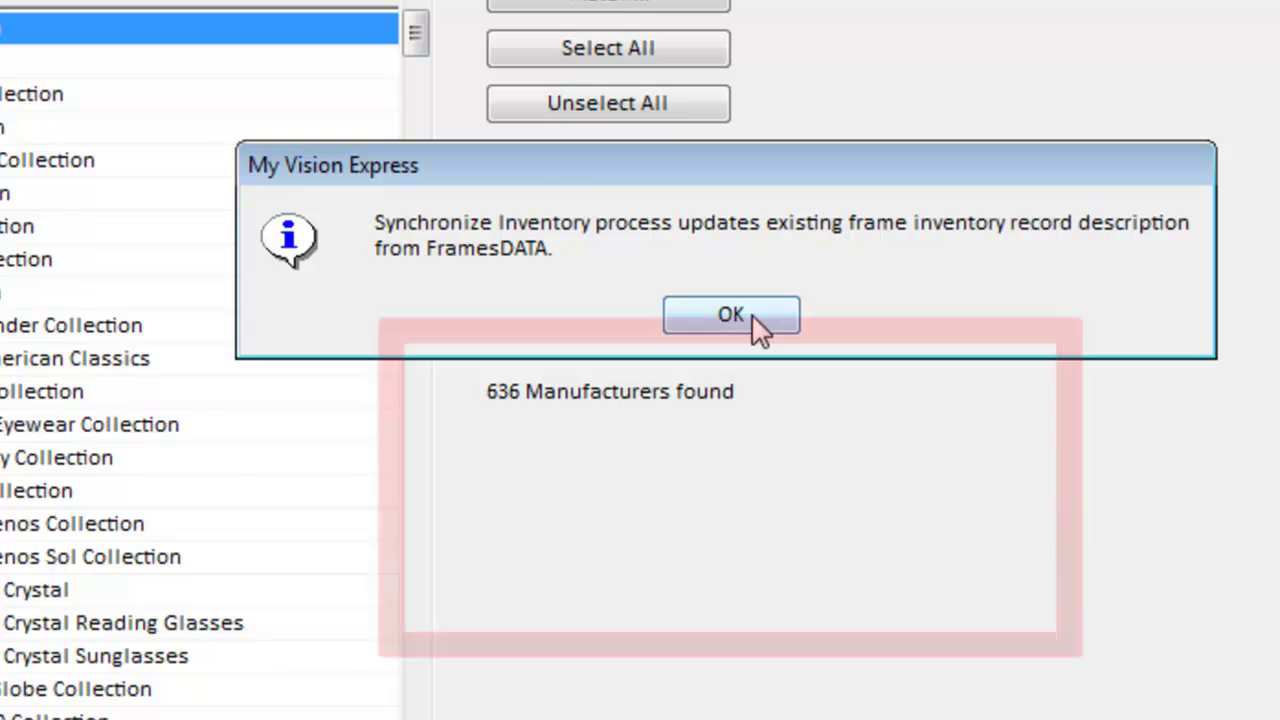
click(751, 313)
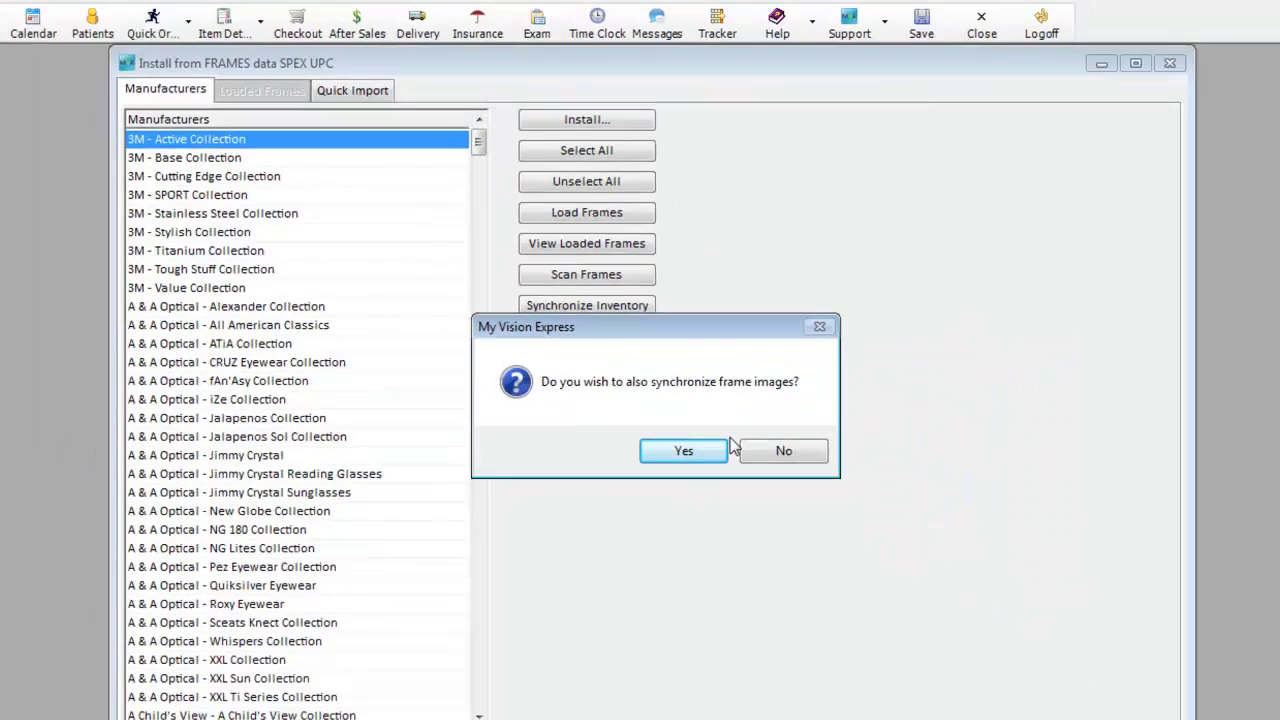
click(720, 450)
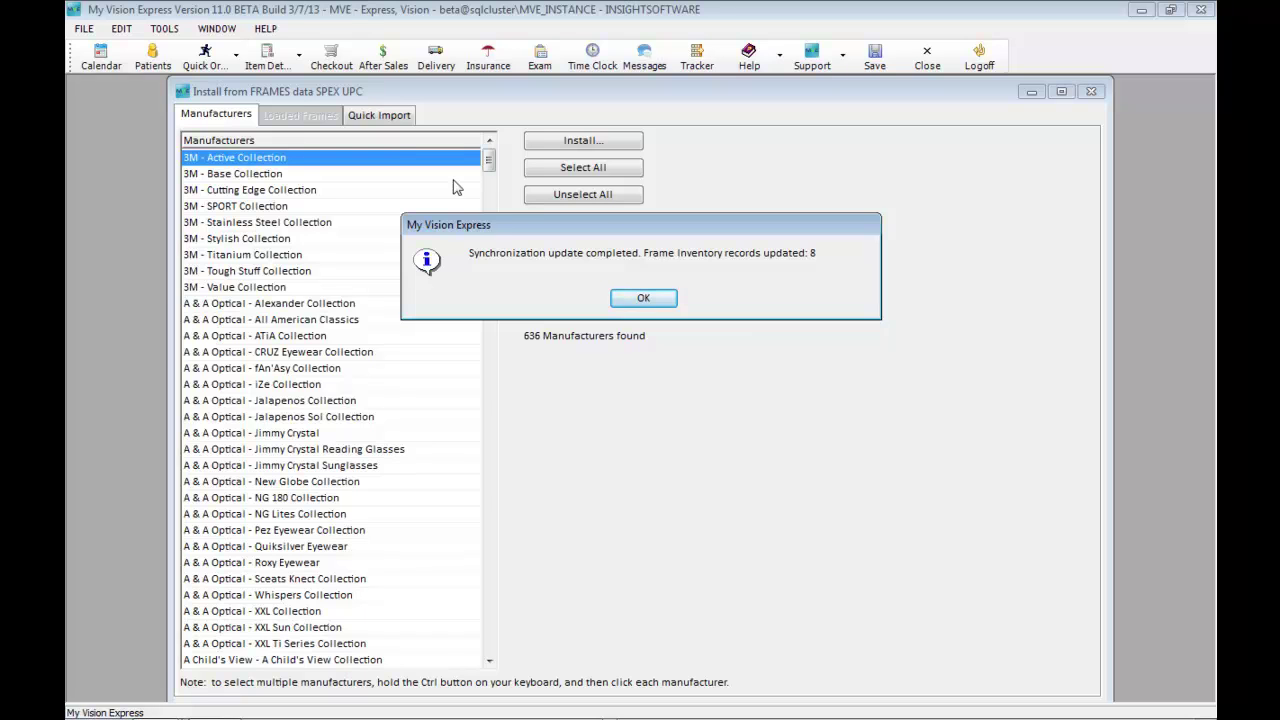
click(660, 294)
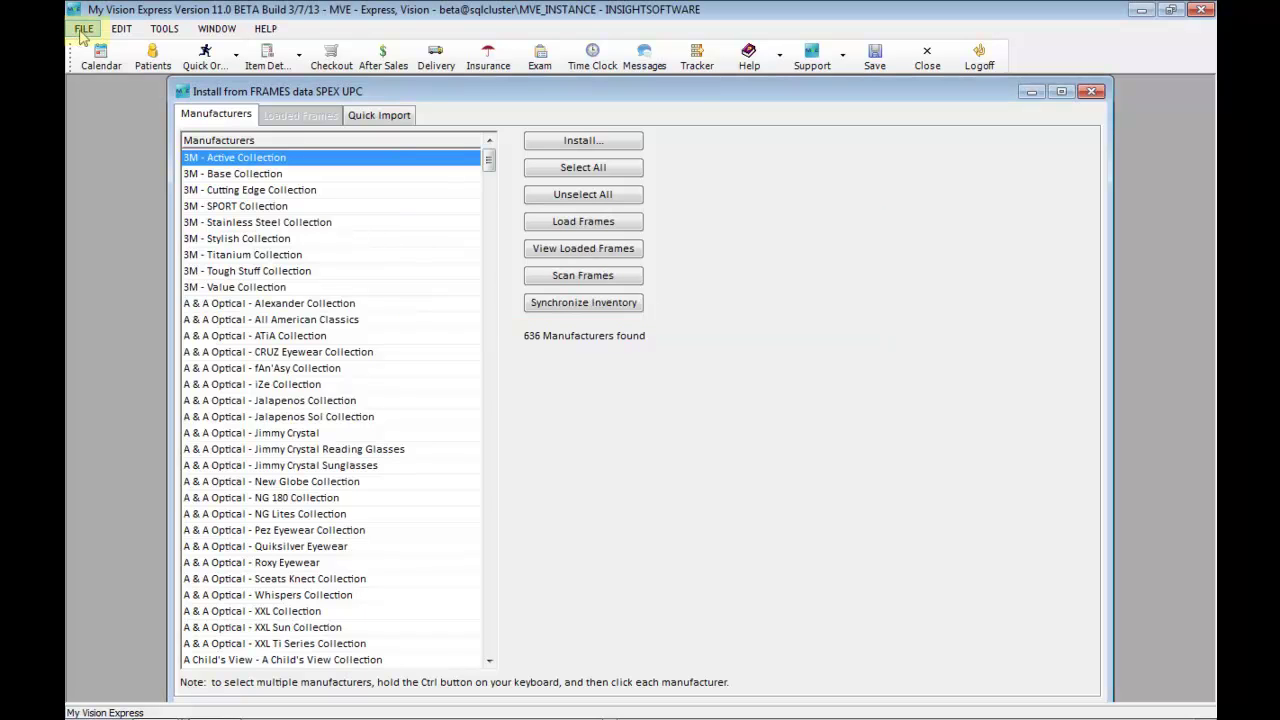
Open the frame inventory, filter it to Kenmark Group, and open the Zeltennia record
click(82, 28)
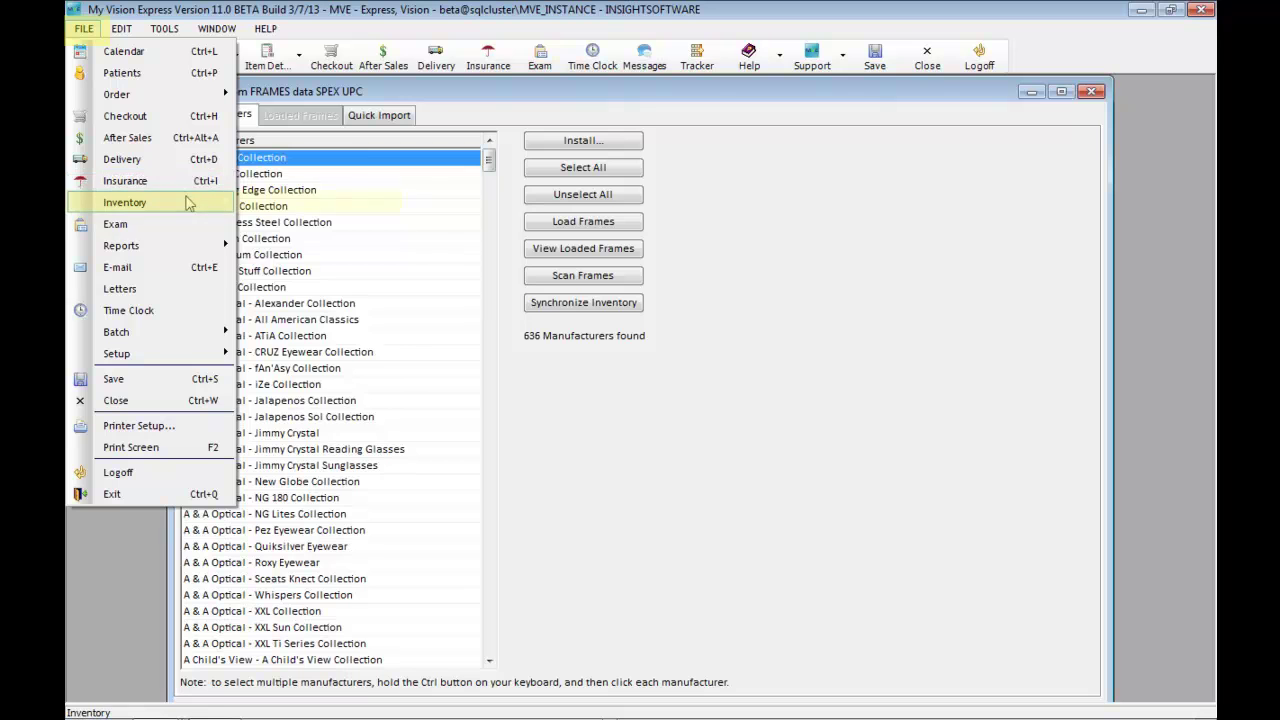
mouse_move(190, 204)
click(357, 206)
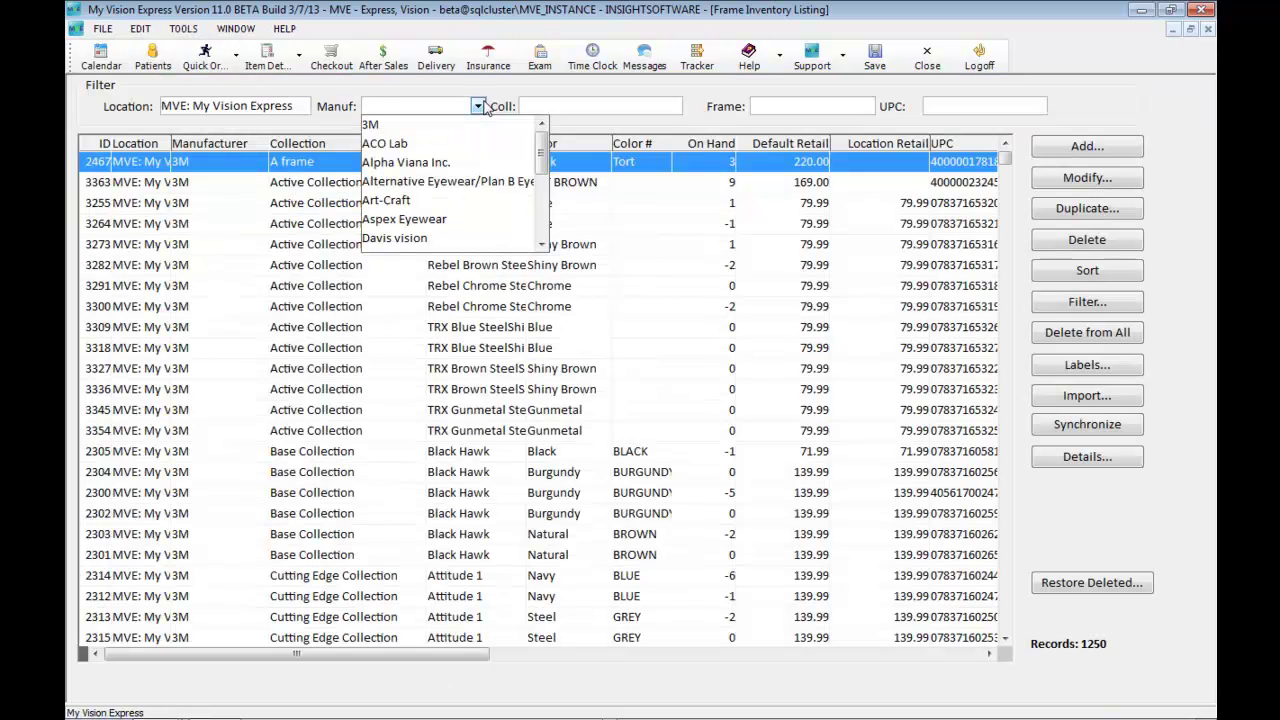
drag(541, 140, 545, 188)
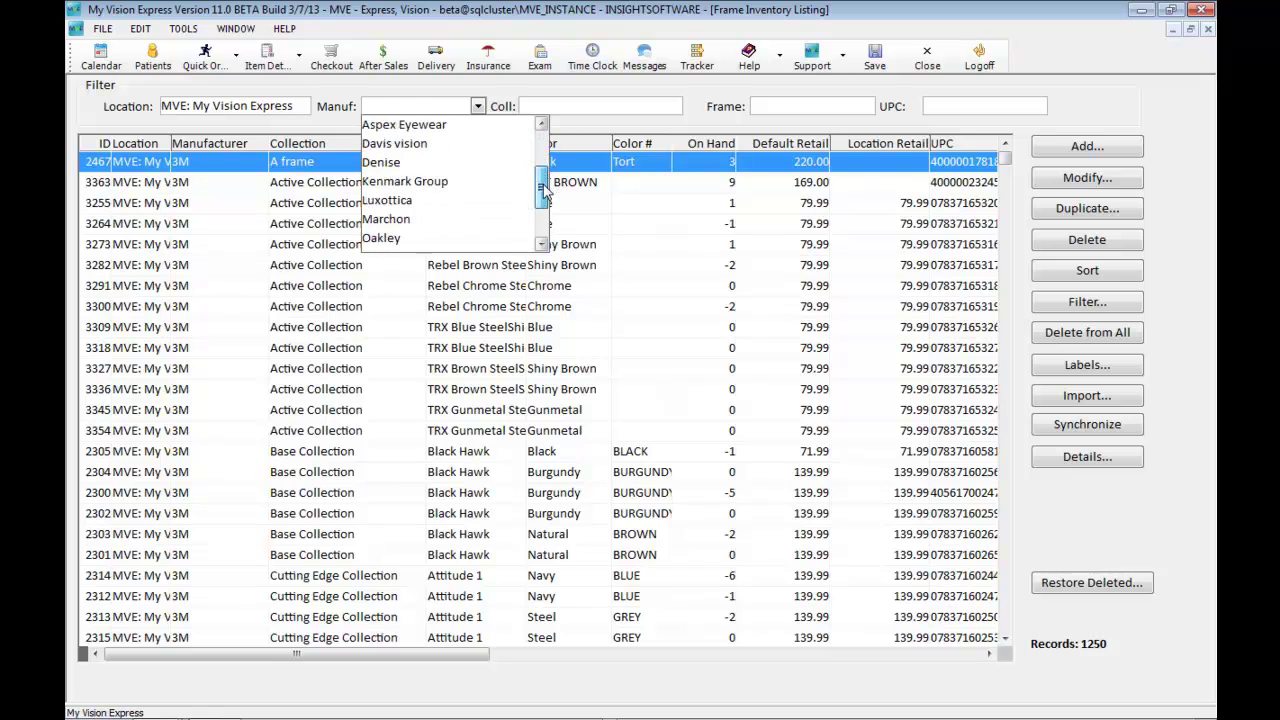
click(445, 183)
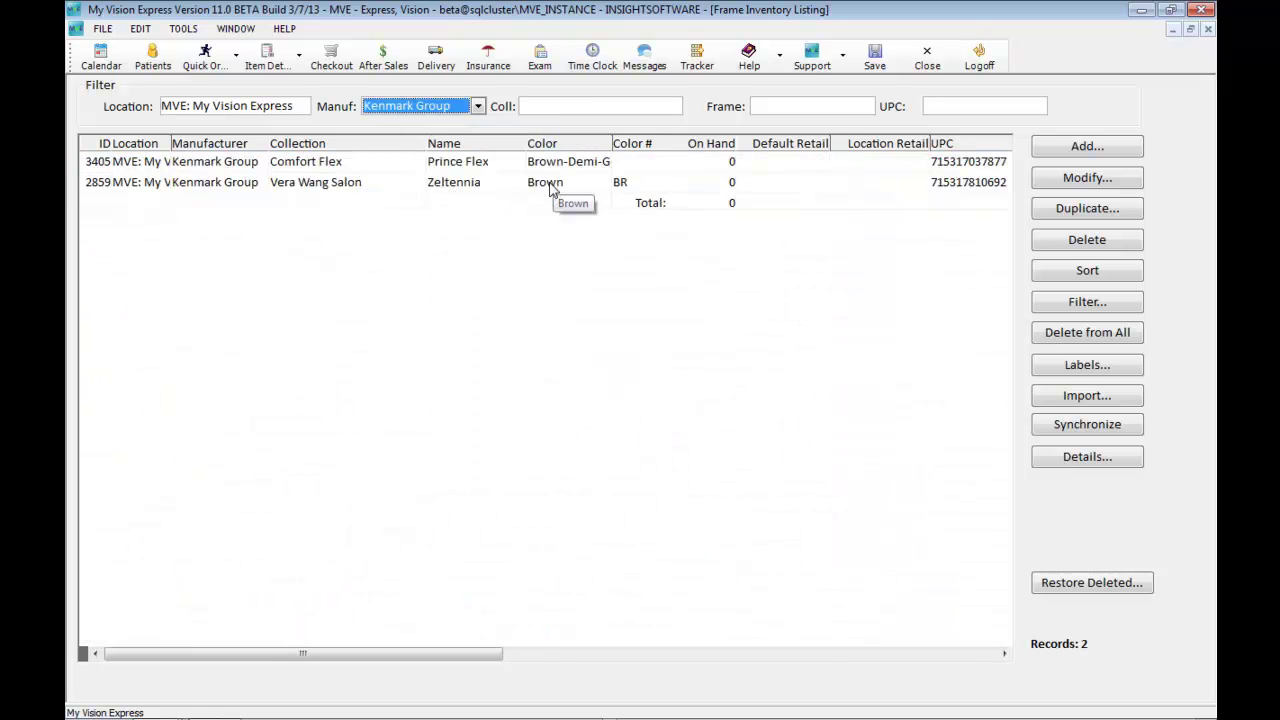
double_click(549, 188)
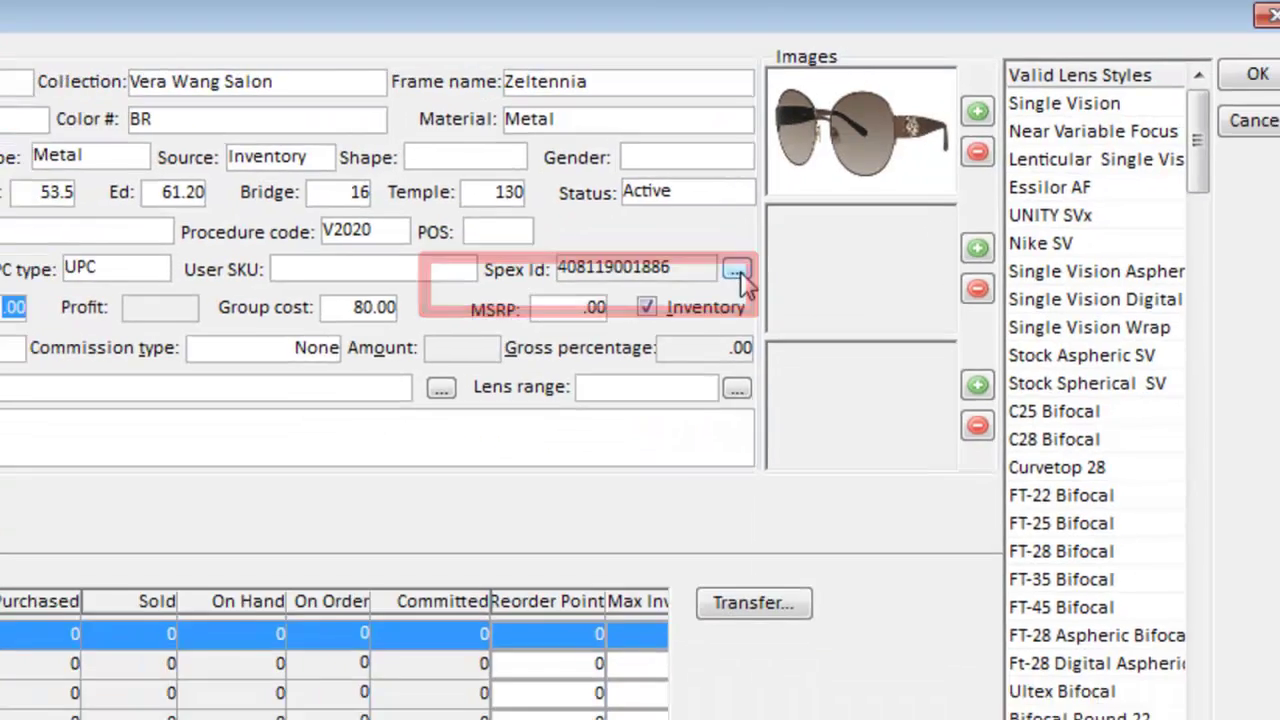
Open the Select Frame search from the button beside the Spex Id field
click(737, 271)
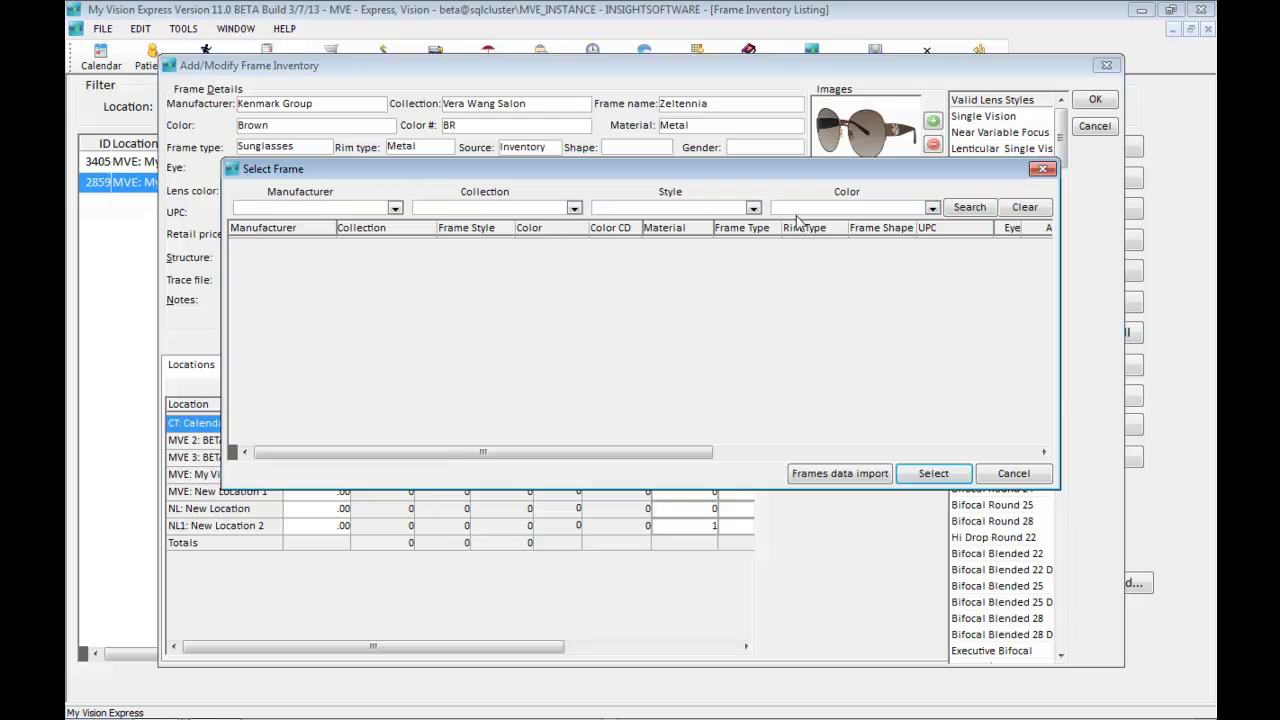